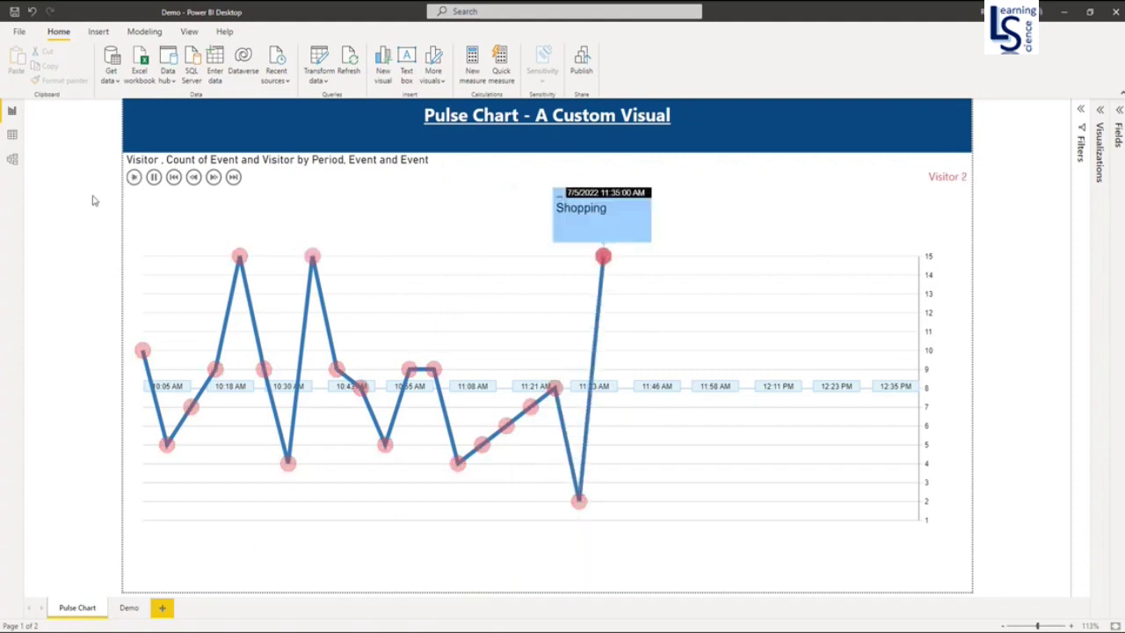
Check the Visitors table data, then pause and resume the Pulse Chart animation on the report
left_click(11, 134)
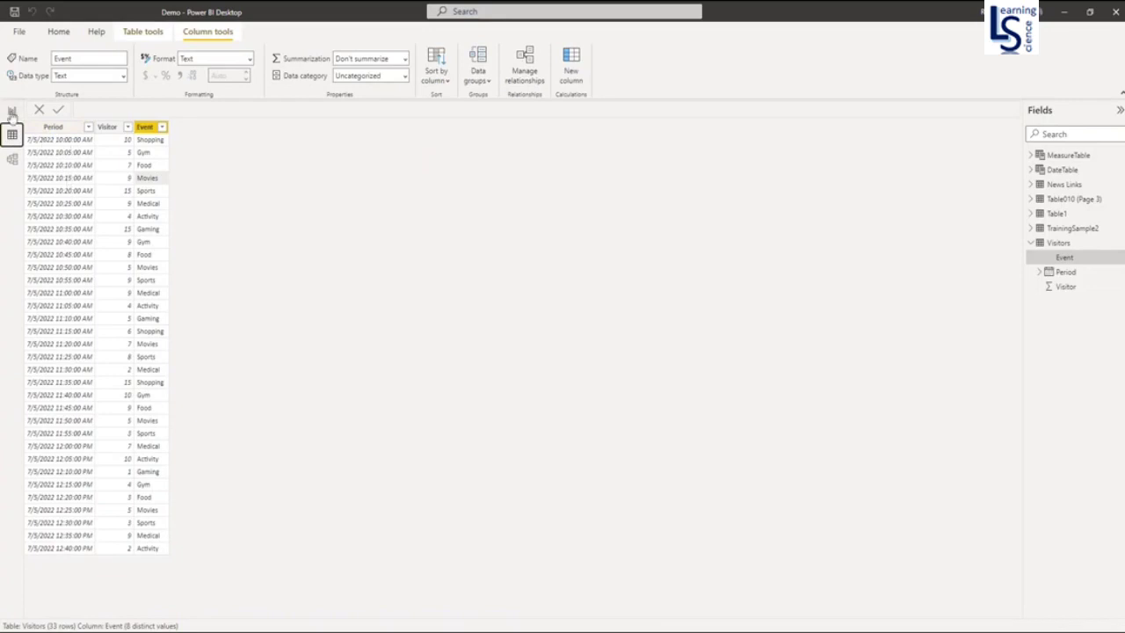
left_click(13, 110)
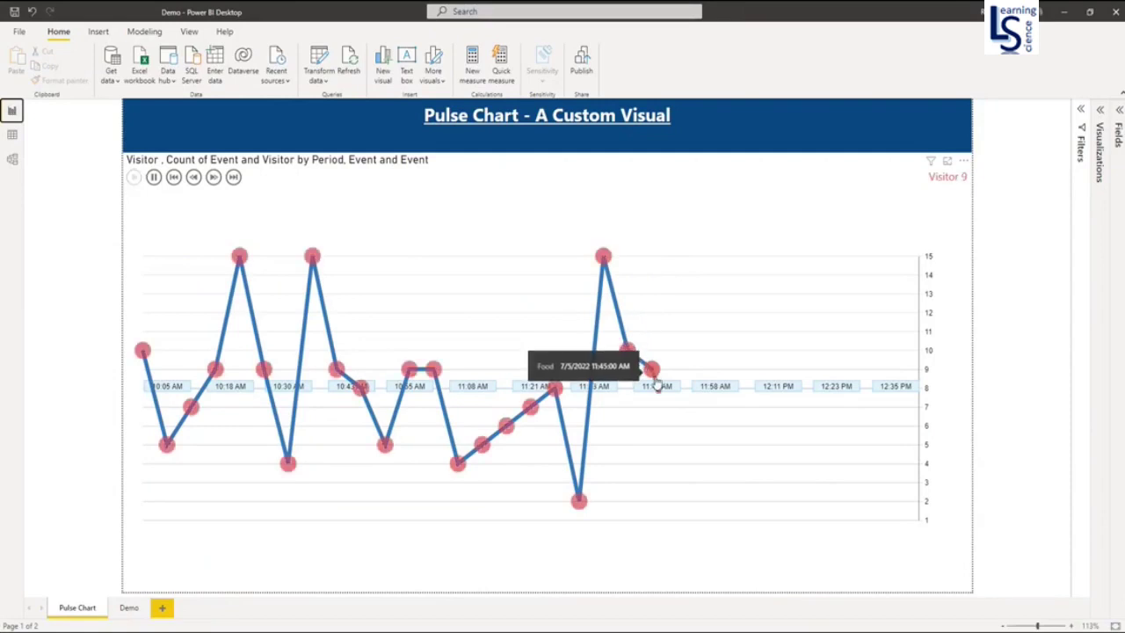
left_click(154, 176)
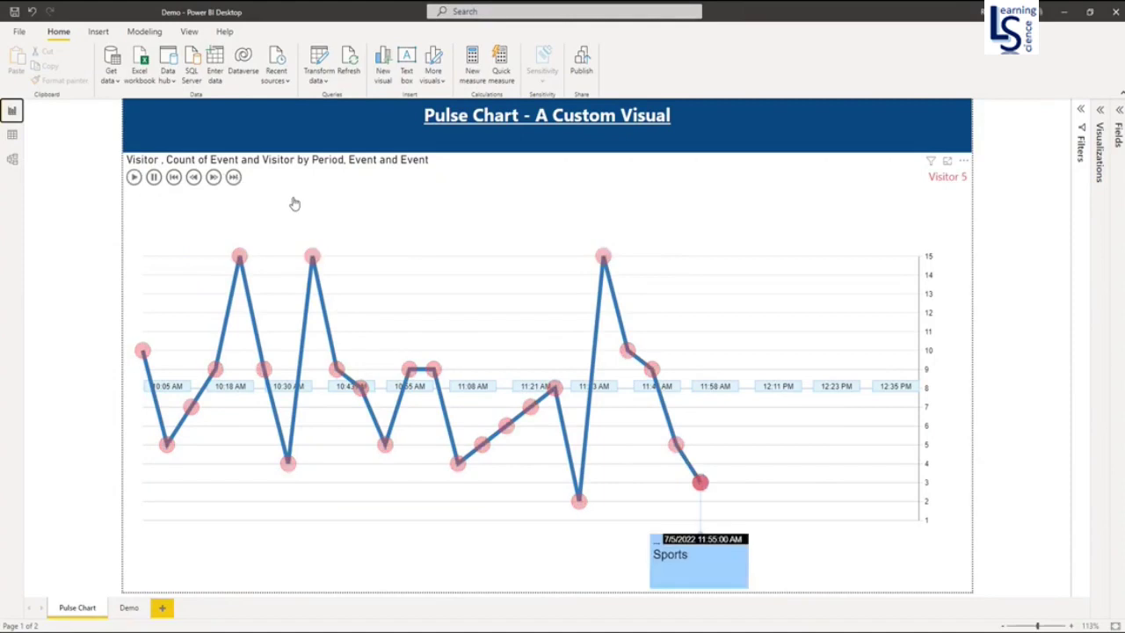
left_click(134, 178)
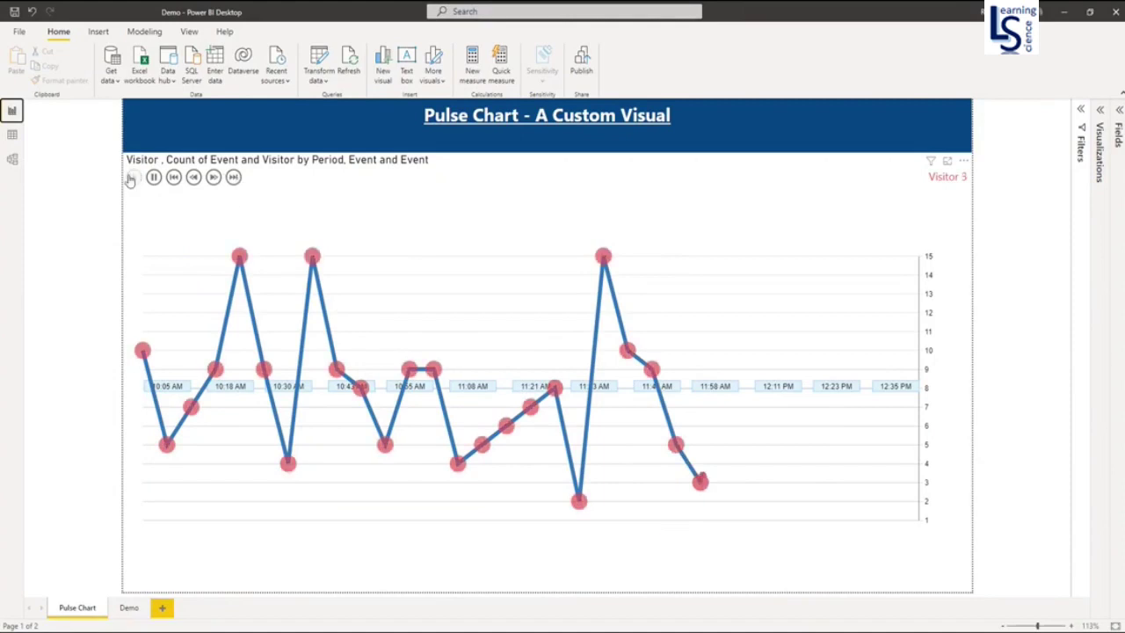
left_click(154, 177)
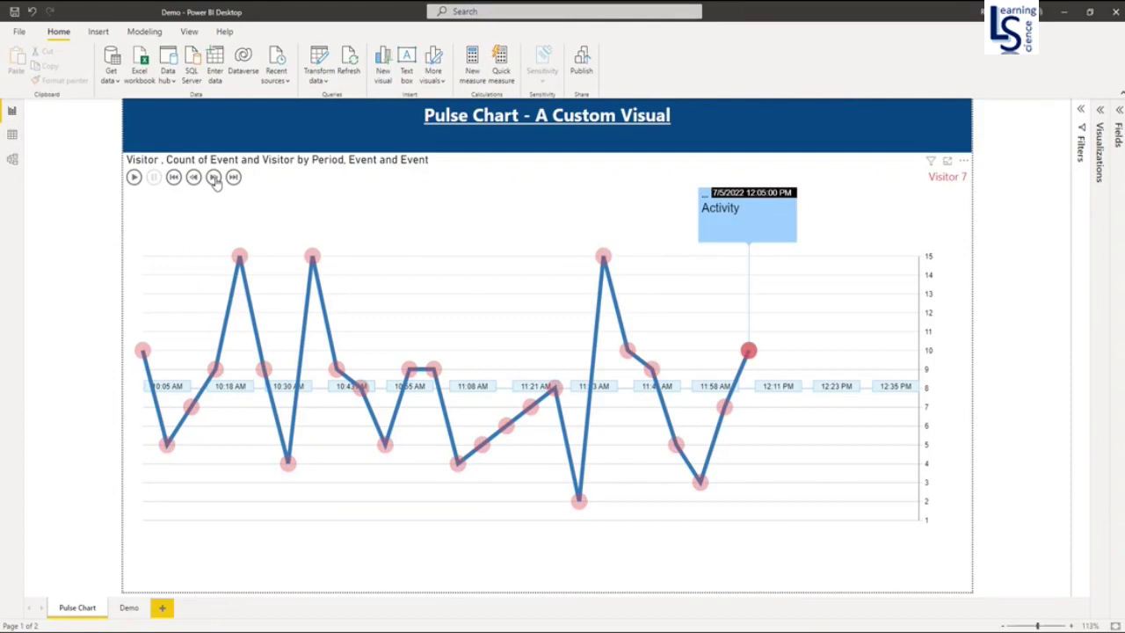
Step forward two events, then back three events to the Activity event
left_click(214, 179)
left_click(215, 178)
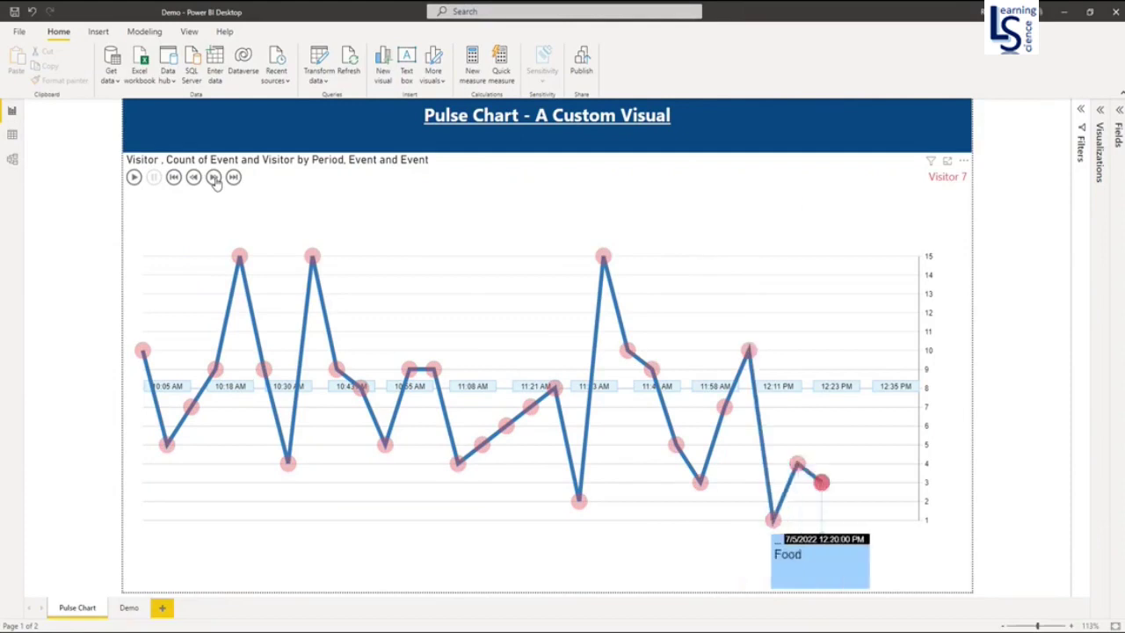
left_click(194, 179)
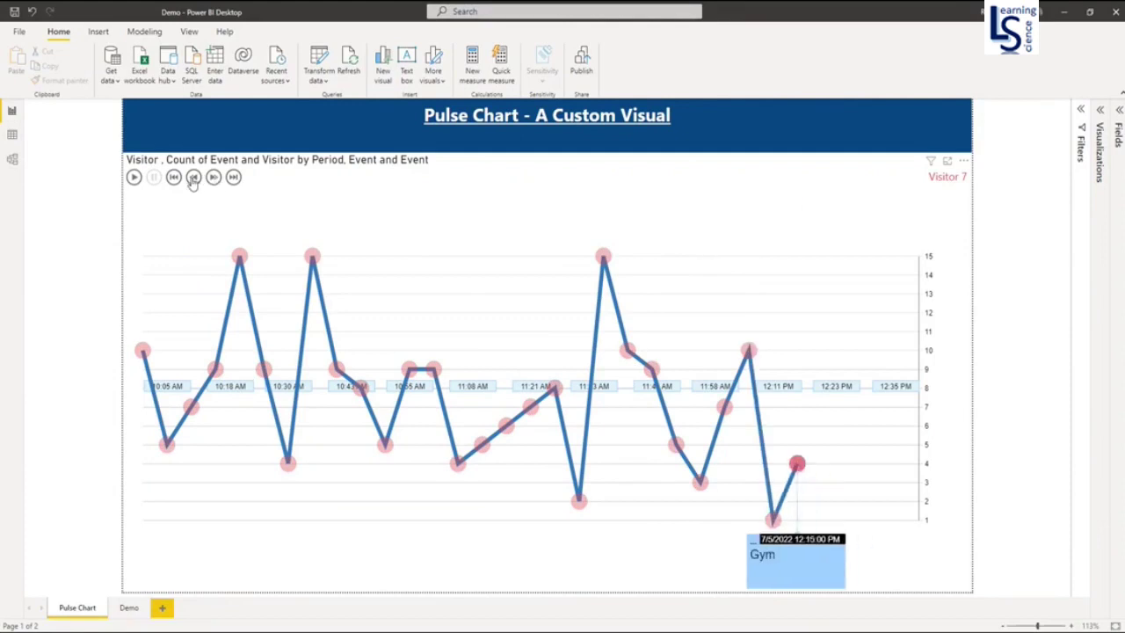
left_click(194, 178)
left_click(193, 178)
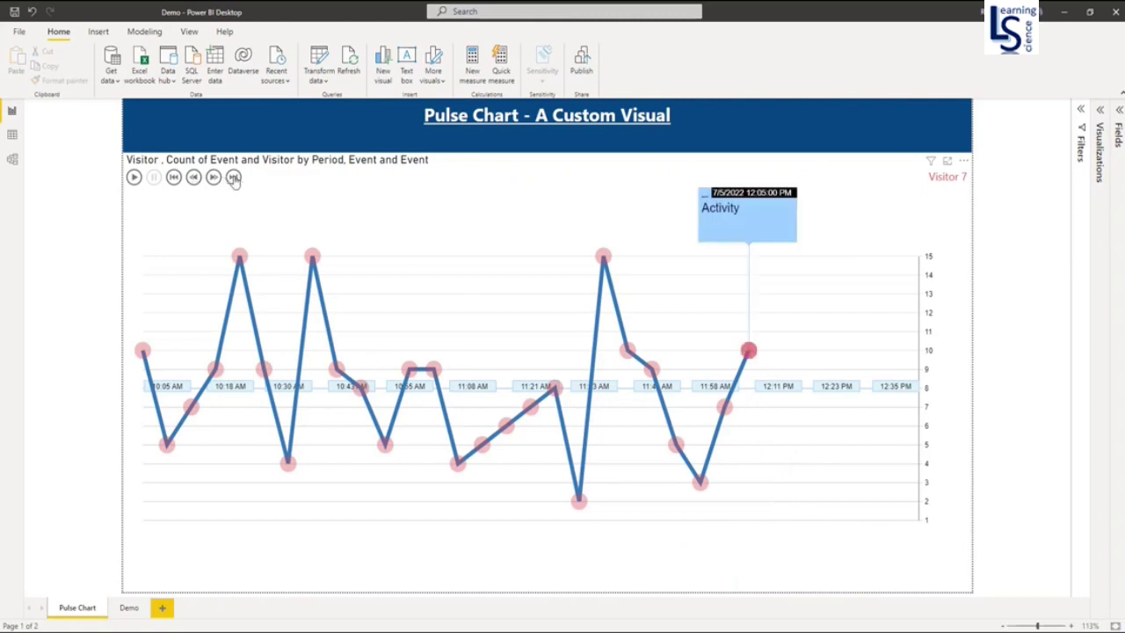
Jump to the timeline's end, reset the chart, and play it again from the beginning
left_click(234, 178)
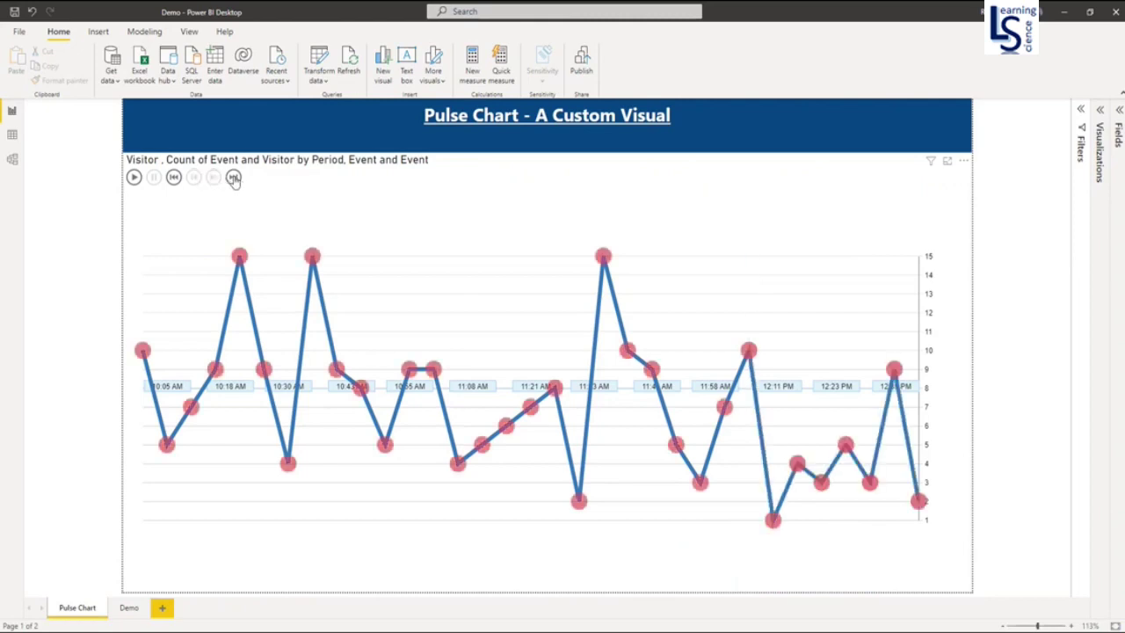
left_click(174, 178)
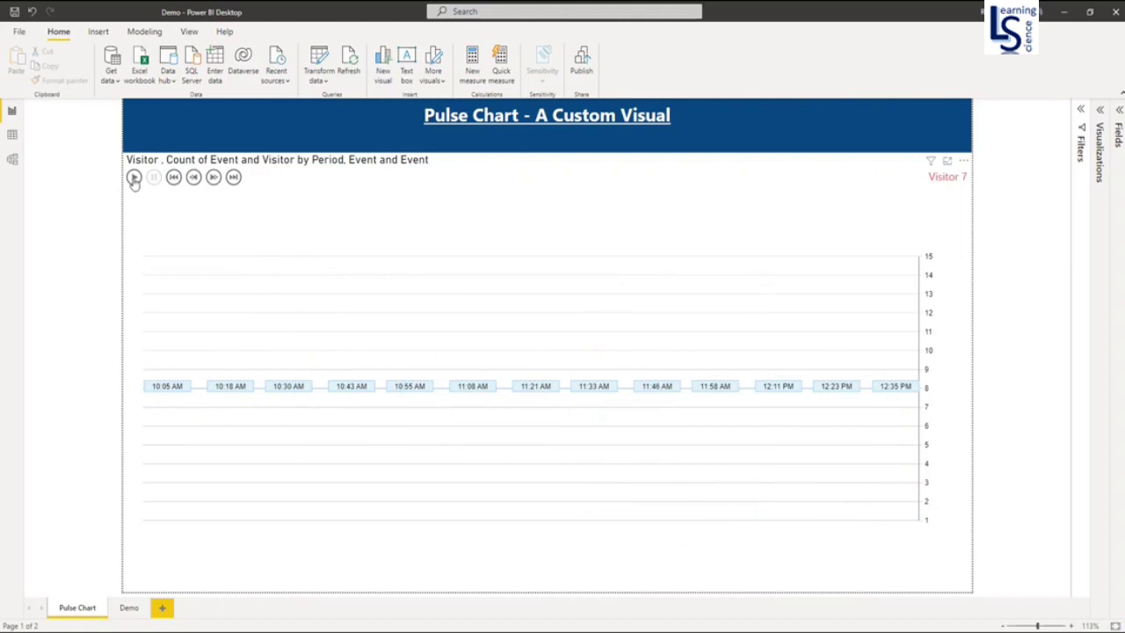
left_click(134, 177)
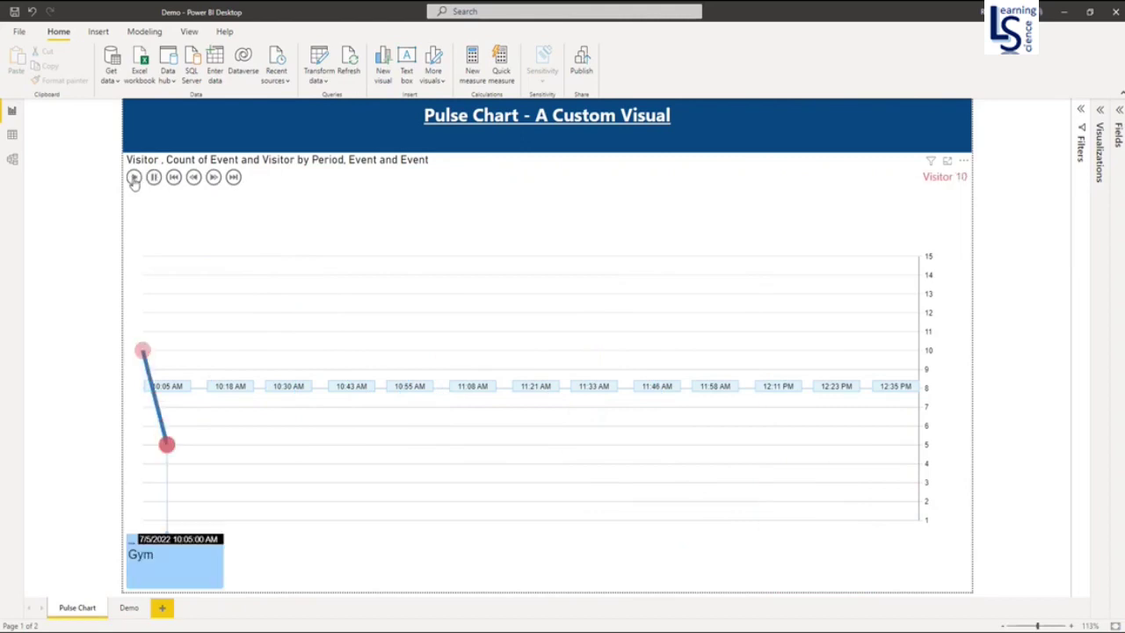
Switch to the Demo page and open the Get more visuals store from Visualizations
left_click(128, 608)
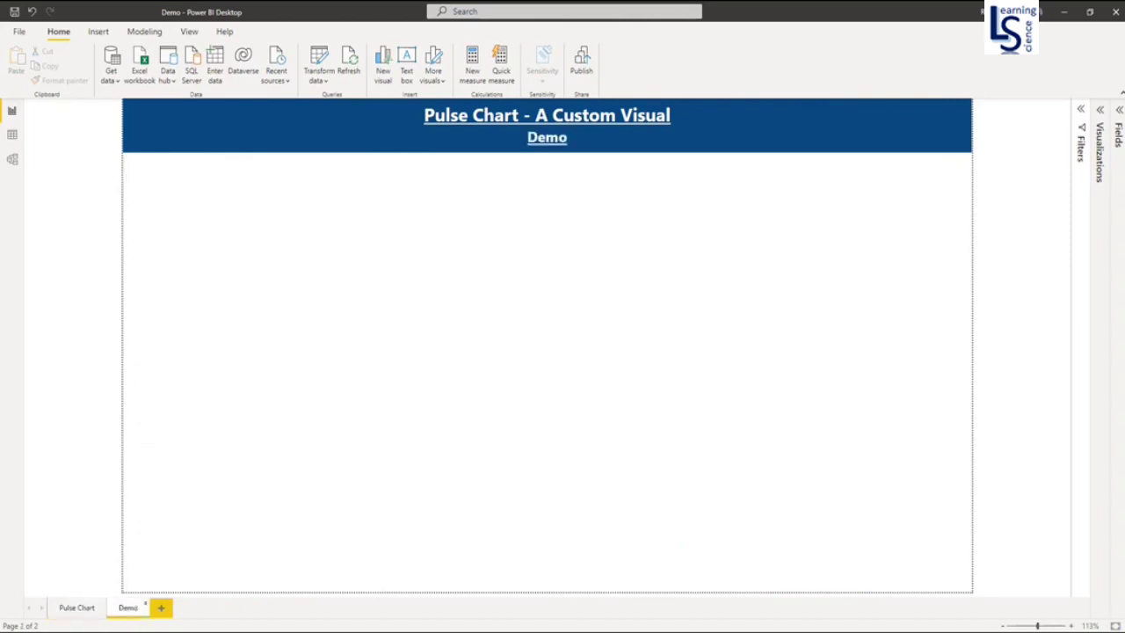
left_click(1100, 110)
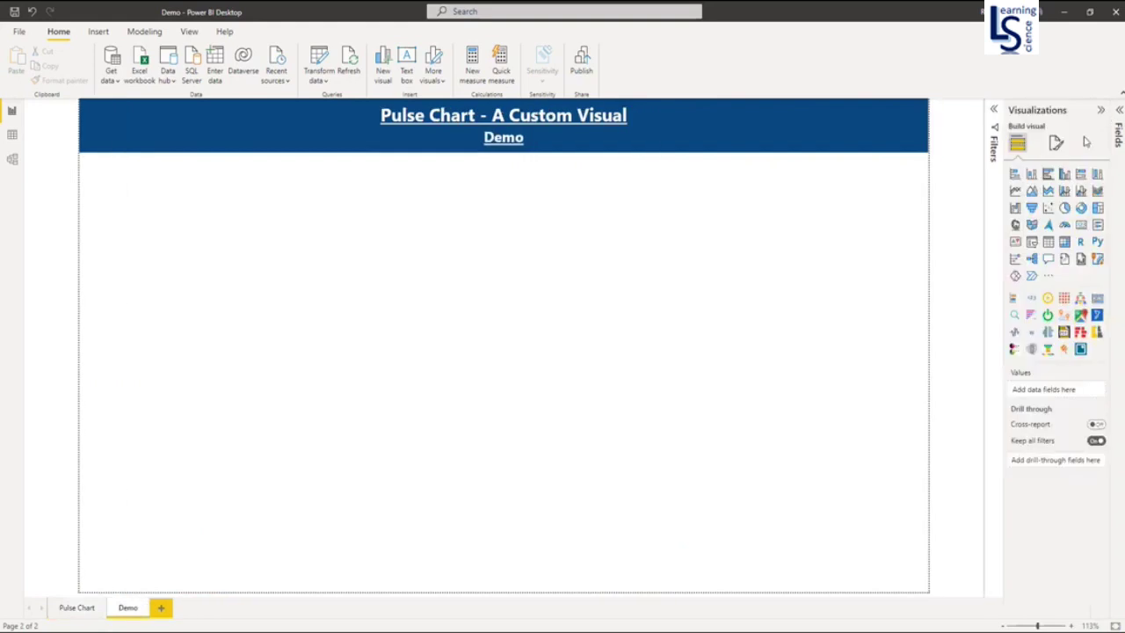
left_click(1048, 280)
left_click(1017, 283)
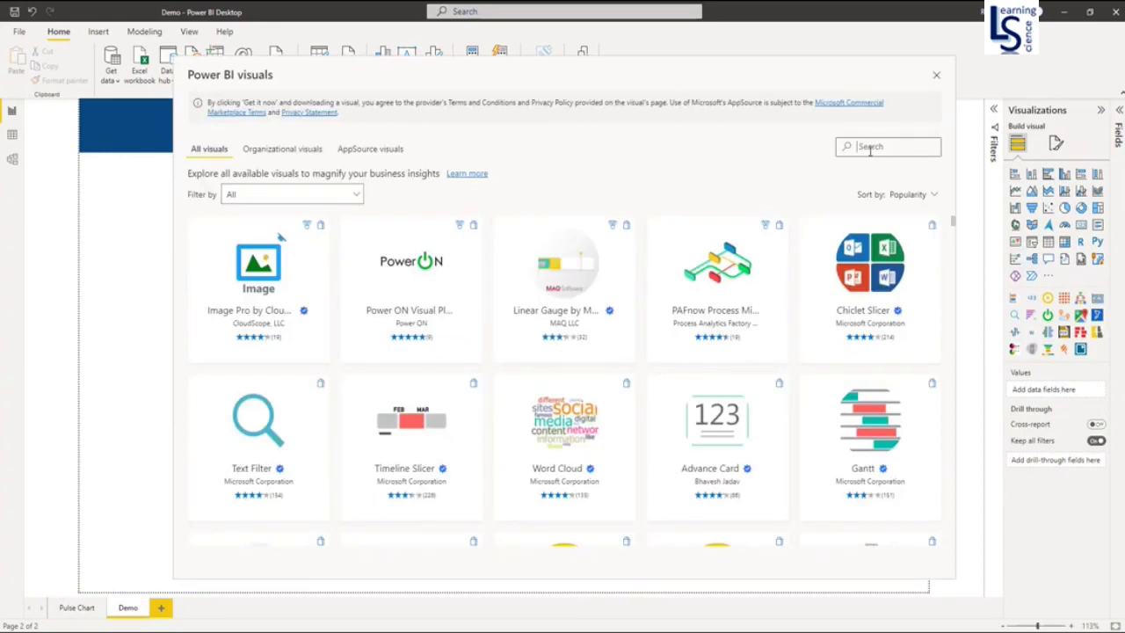
Search the store for 'pulse' and review the Pulse Chart 1.3.6 listing, then close it
type("pulse")
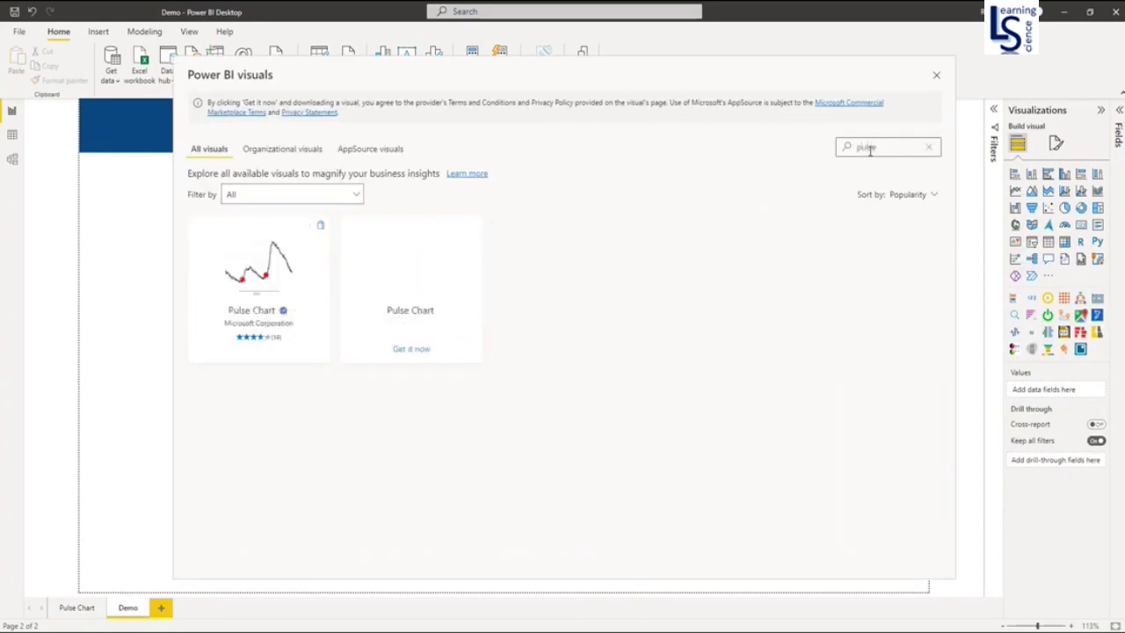
left_click(276, 284)
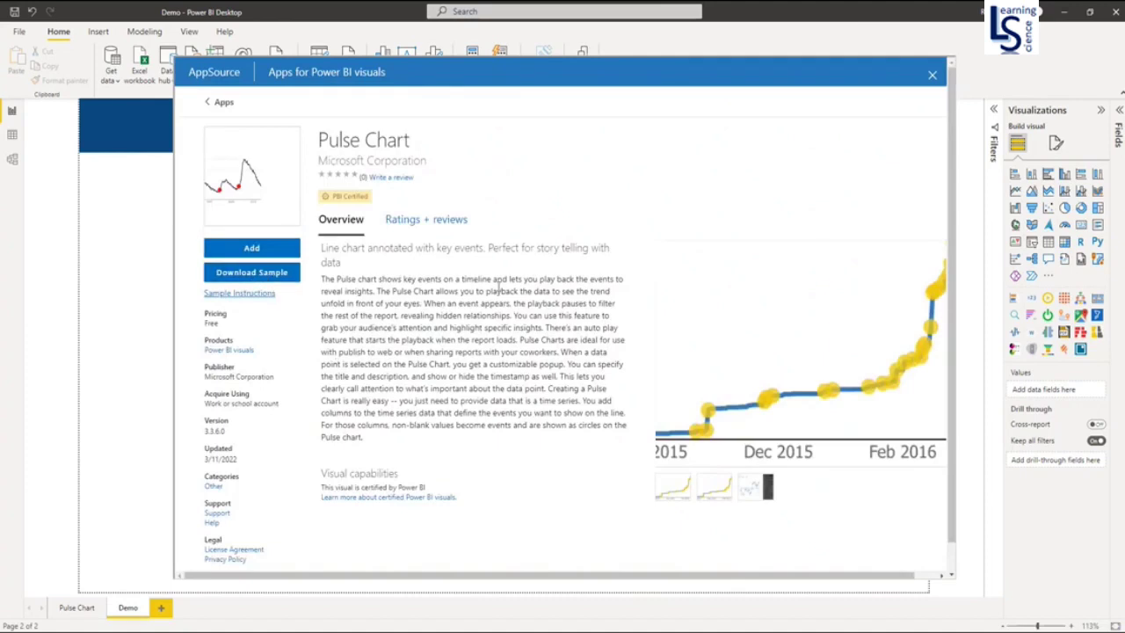
left_click(932, 78)
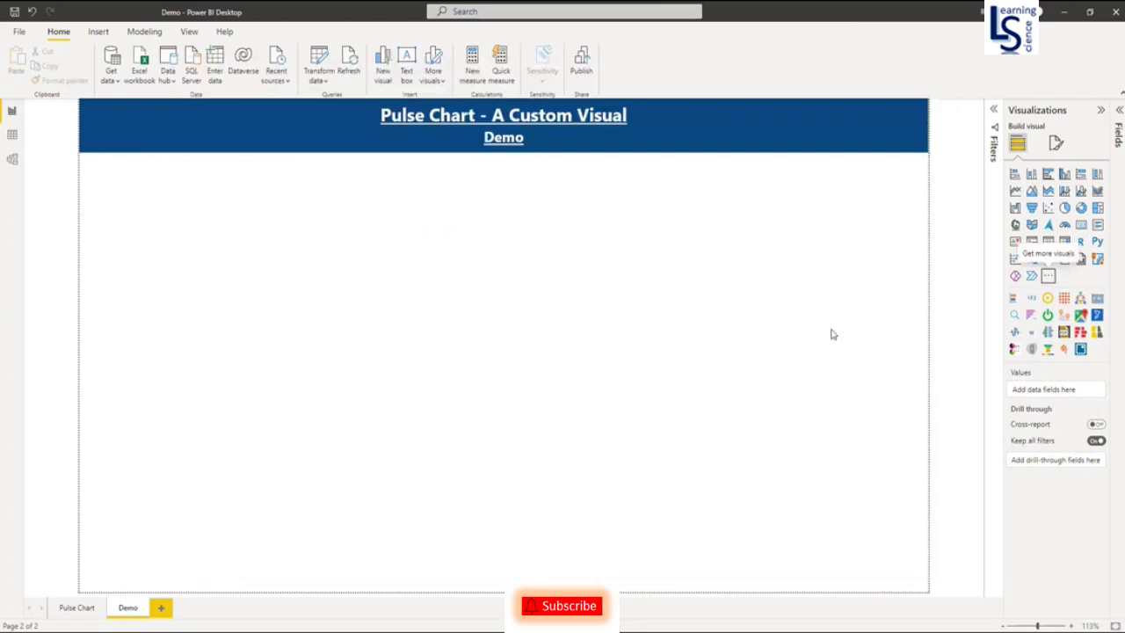
Add a Pulse Chart filling the Demo page, with Period as Timestamp and Visitor as Values
left_click(1015, 334)
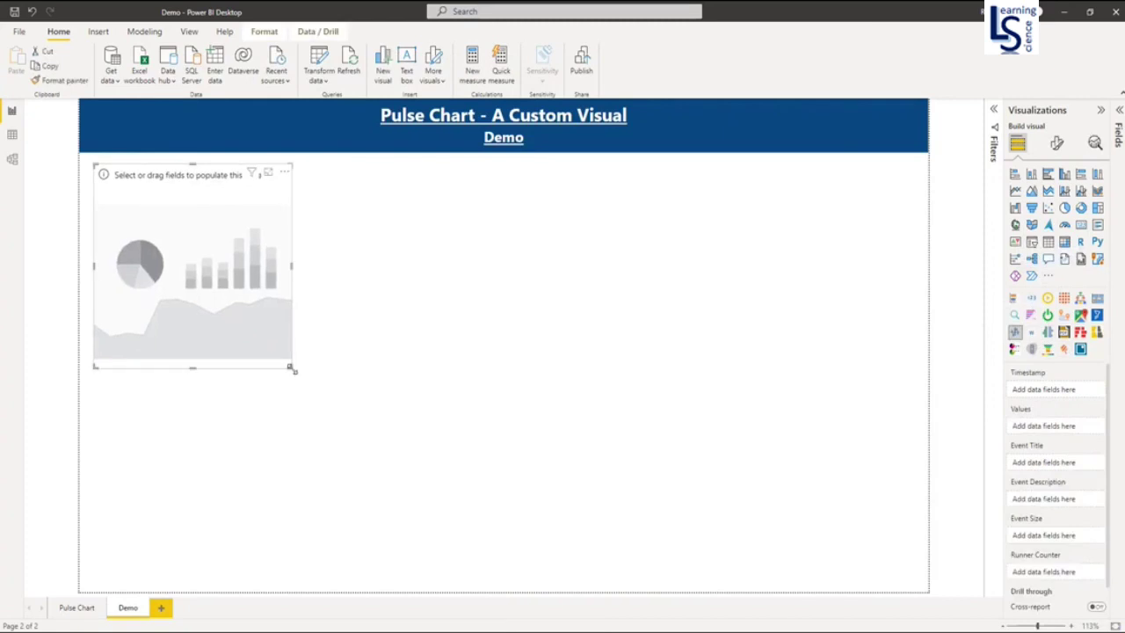
left_click_drag(293, 368, 905, 560)
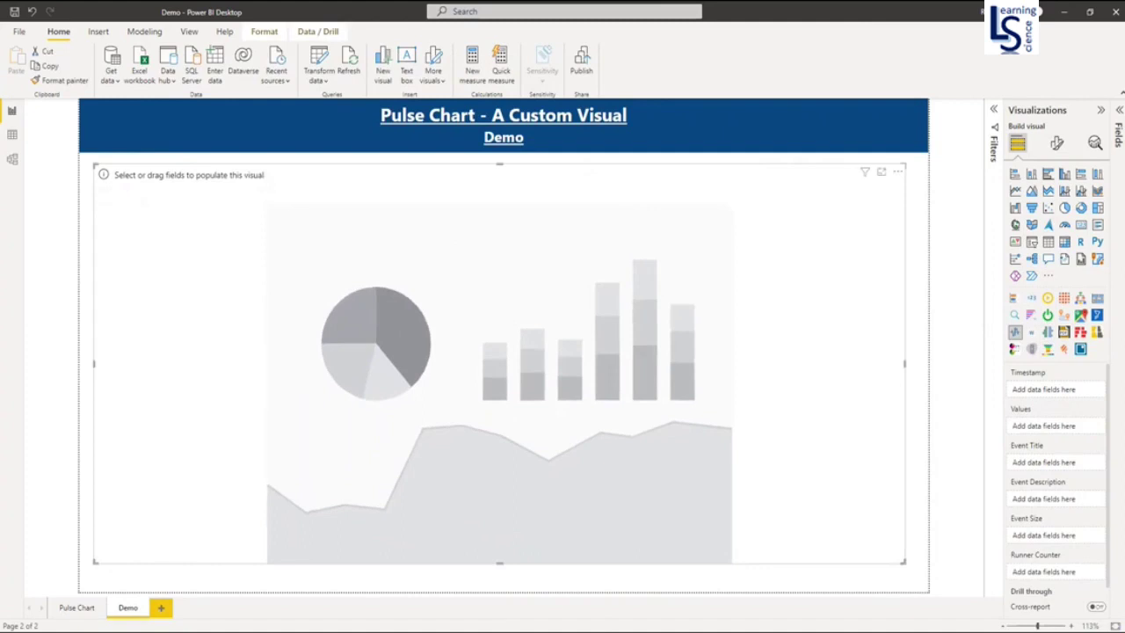
left_click(1120, 111)
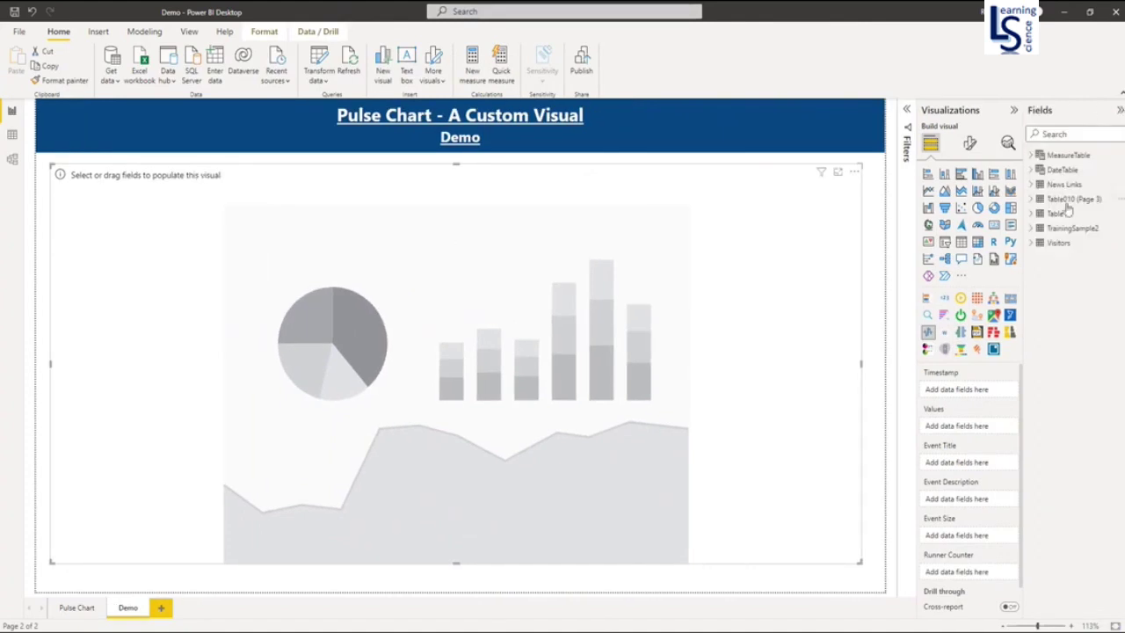
left_click(1037, 243)
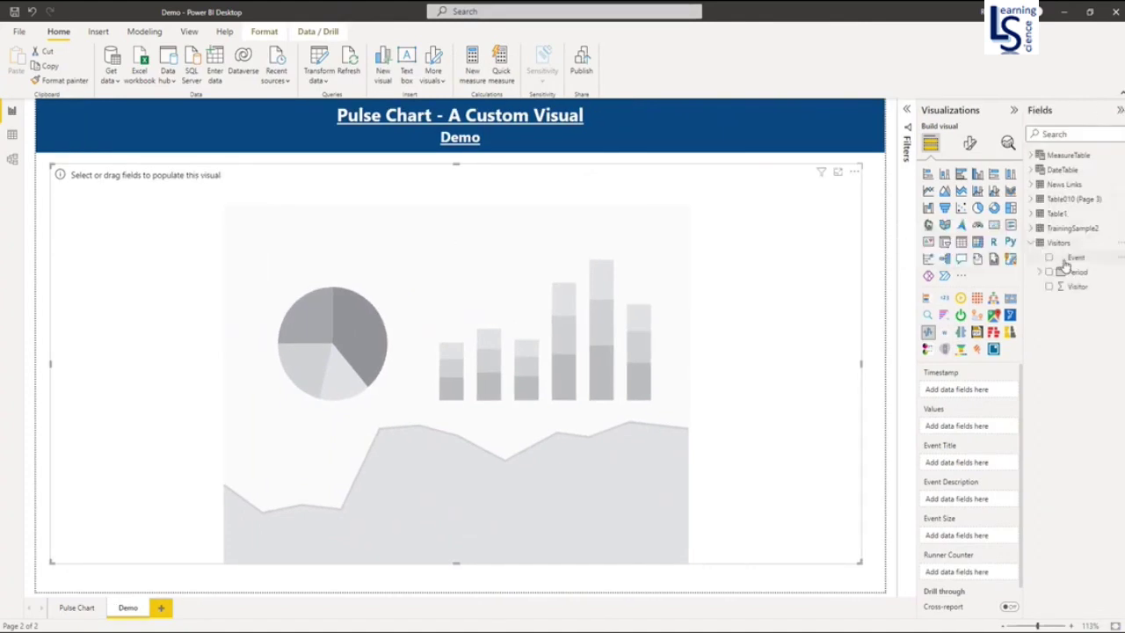
left_click_drag(1066, 264, 960, 396)
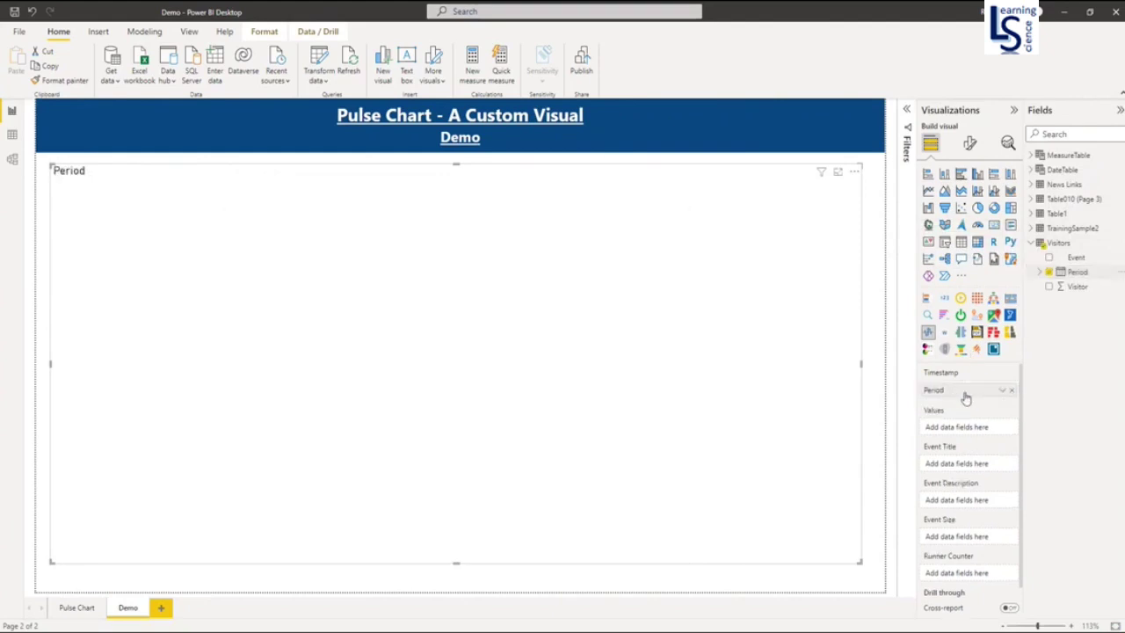
left_click_drag(1078, 288, 977, 428)
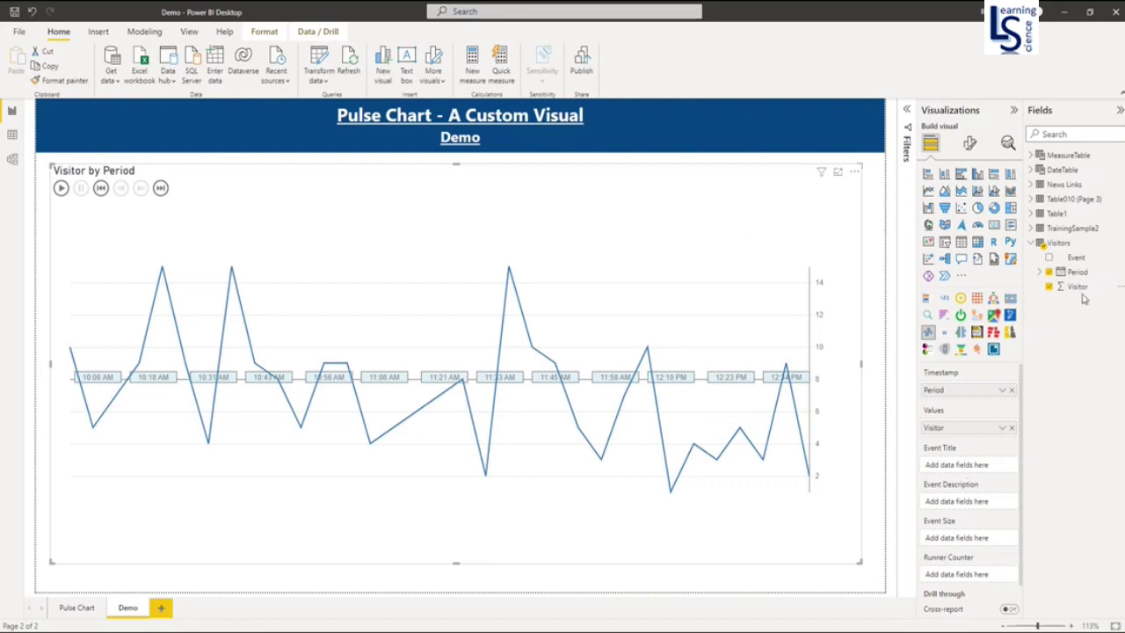
Bind Event to Event Title and Description, and Visitor to Event Size and Runner Counter
left_click_drag(1077, 258, 966, 466)
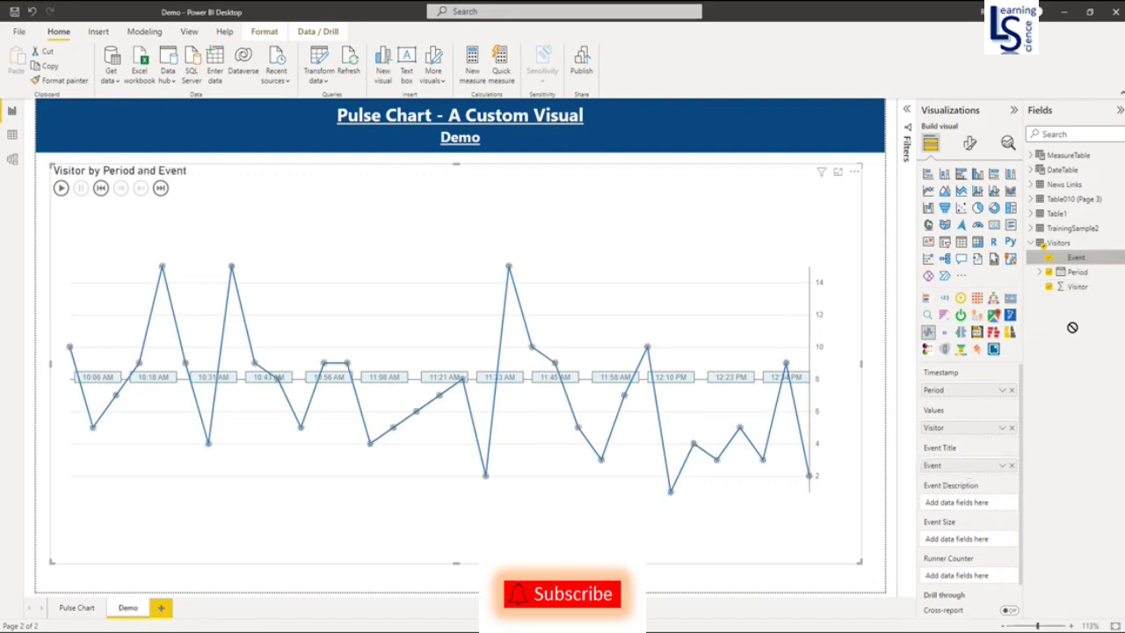
left_click_drag(1073, 327, 967, 503)
scroll(1007, 512, "down", 1)
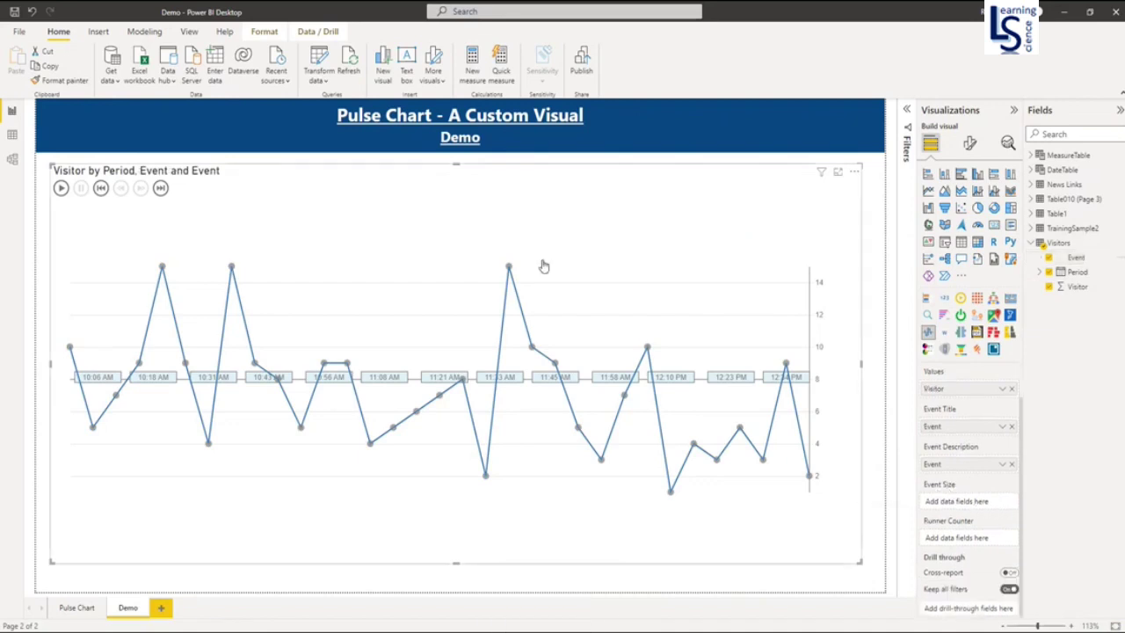
mouse_move(540, 279)
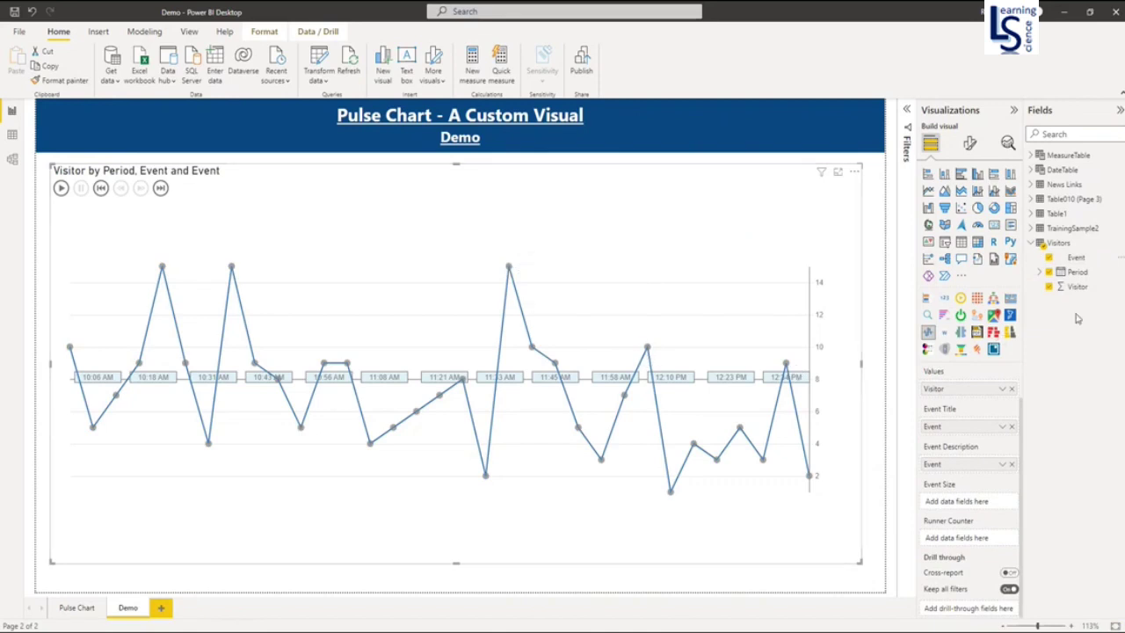
left_click_drag(1077, 288, 965, 501)
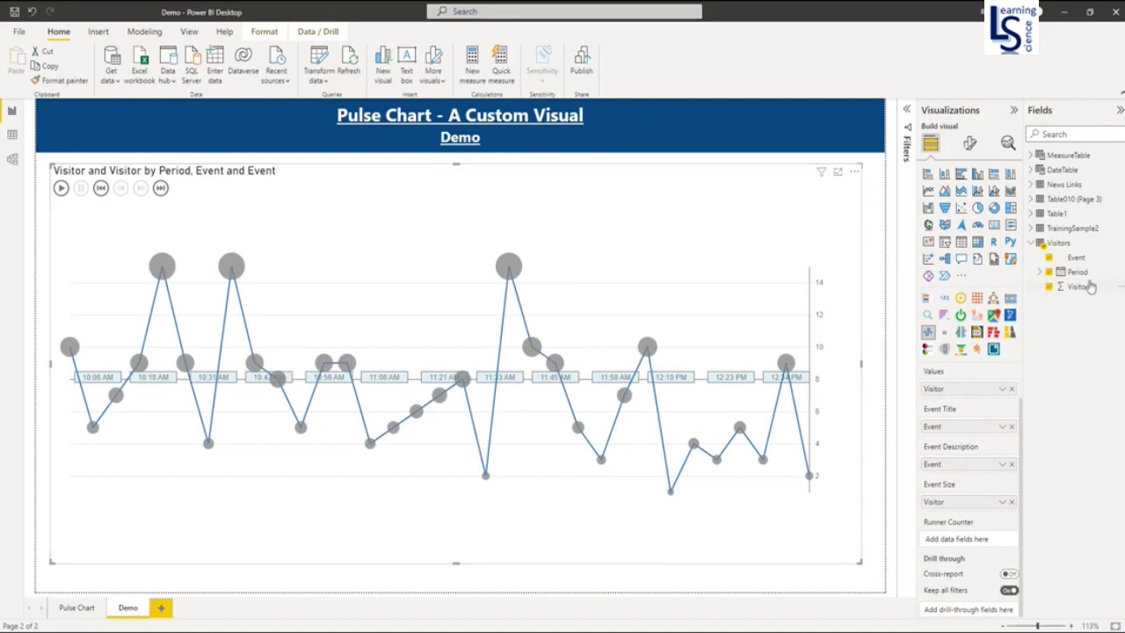
left_click_drag(1077, 286, 971, 548)
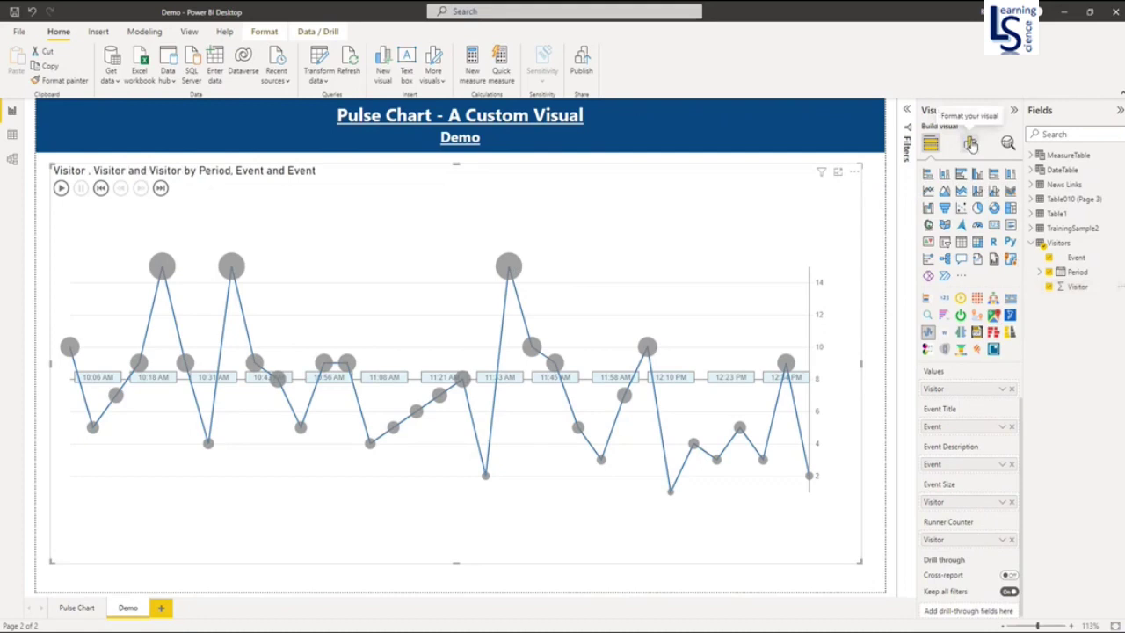
Raise the Pulse Chart's Series line width from 2 to 3, then glance at the Gaps settings
left_click(971, 143)
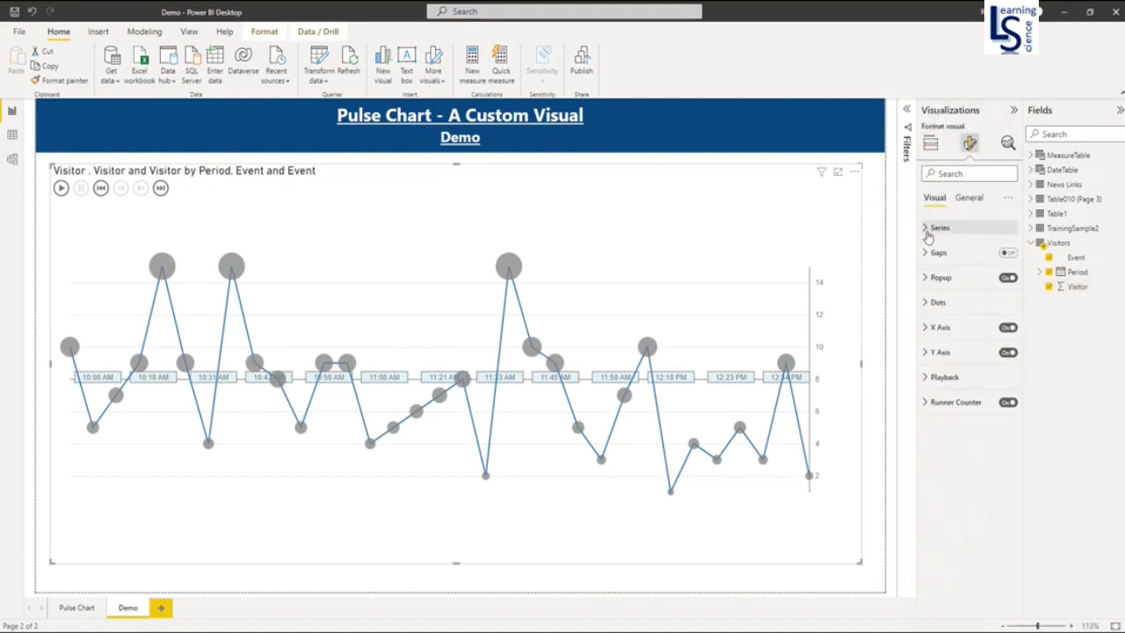
left_click(934, 228)
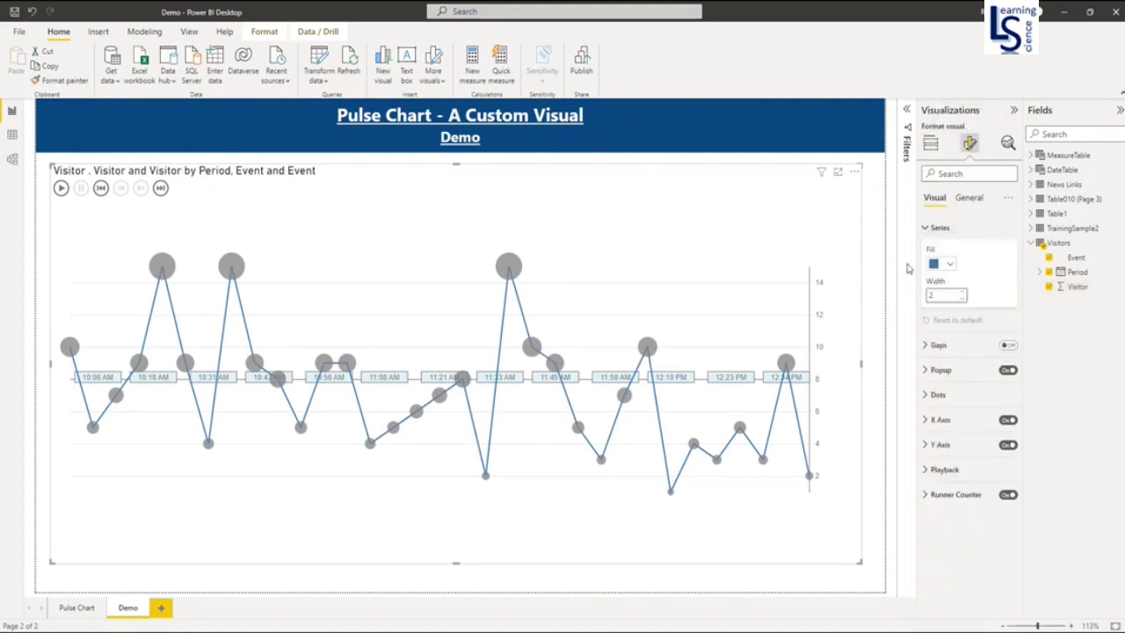
left_click(964, 297)
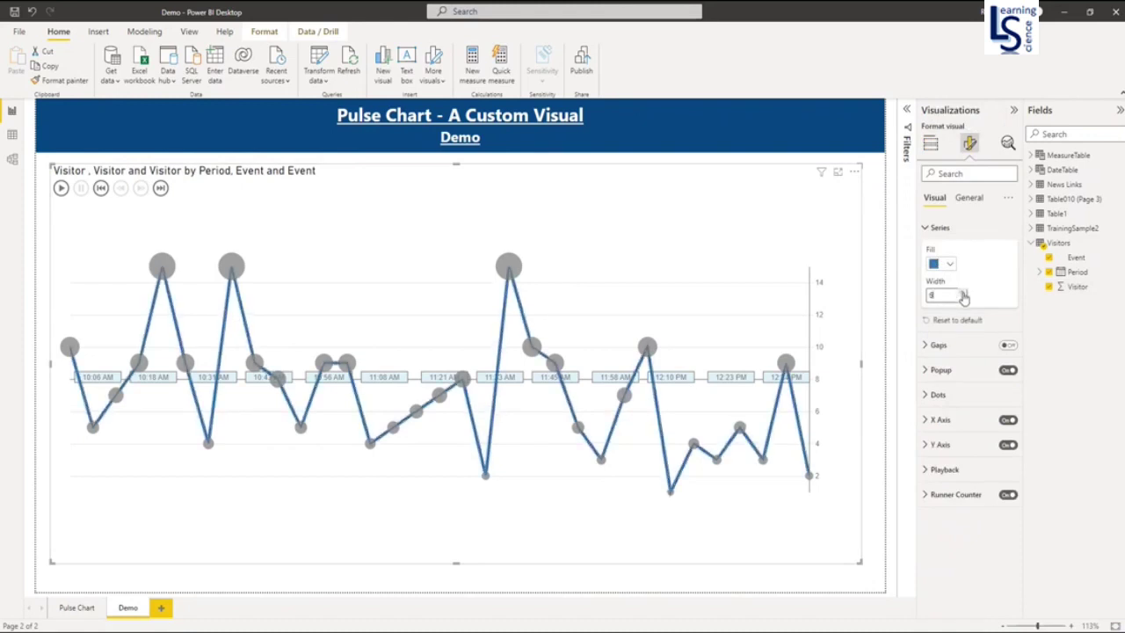
left_click(928, 232)
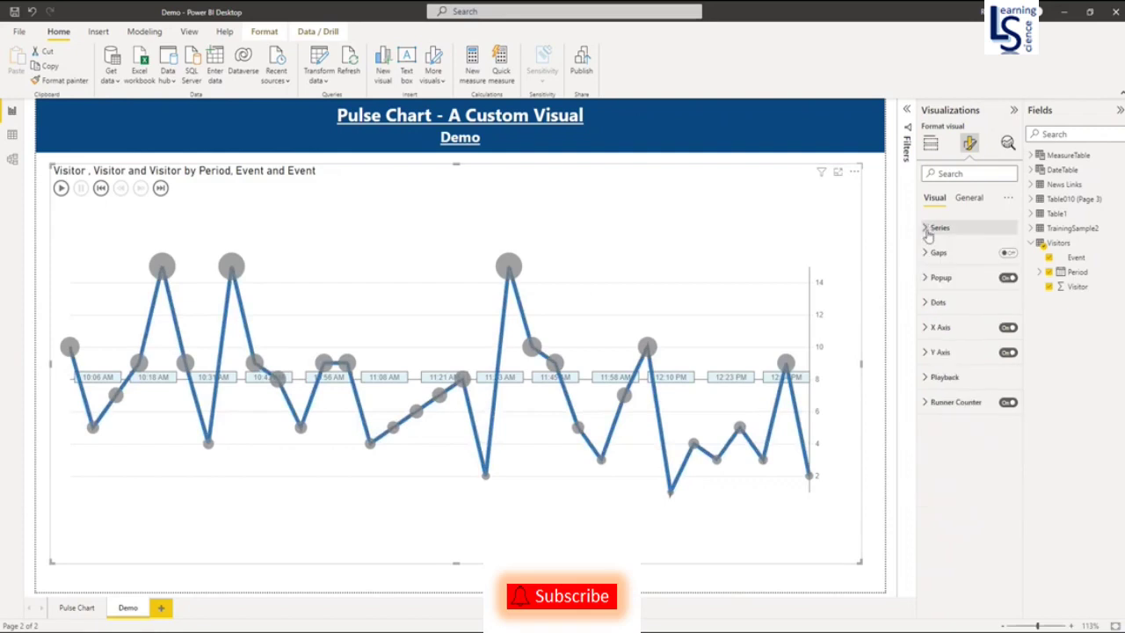
left_click(925, 257)
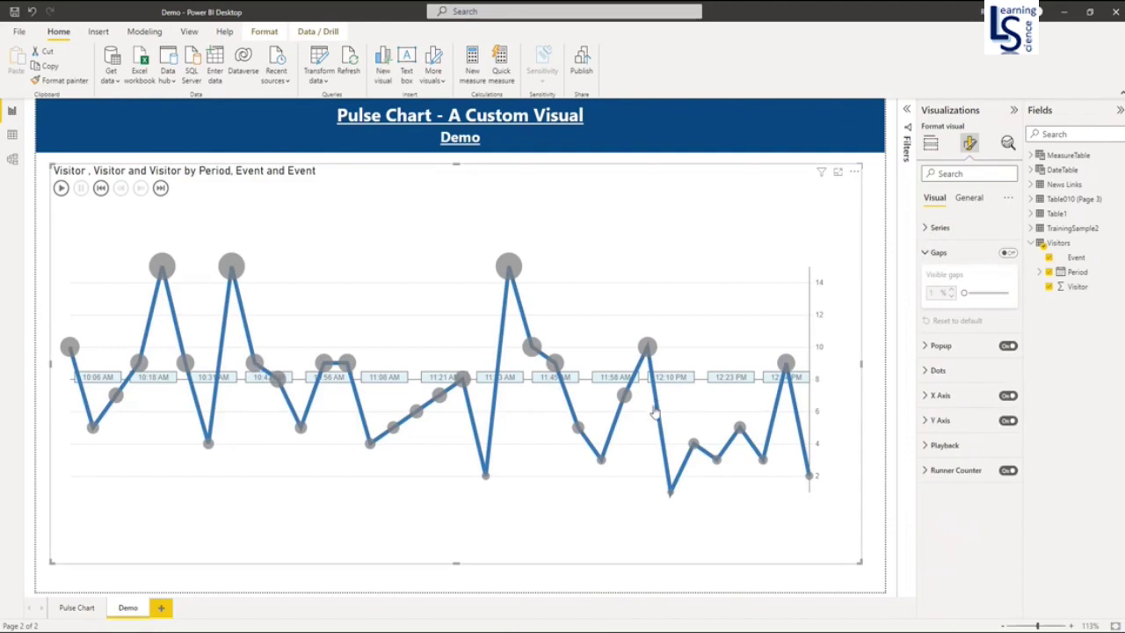
left_click(927, 255)
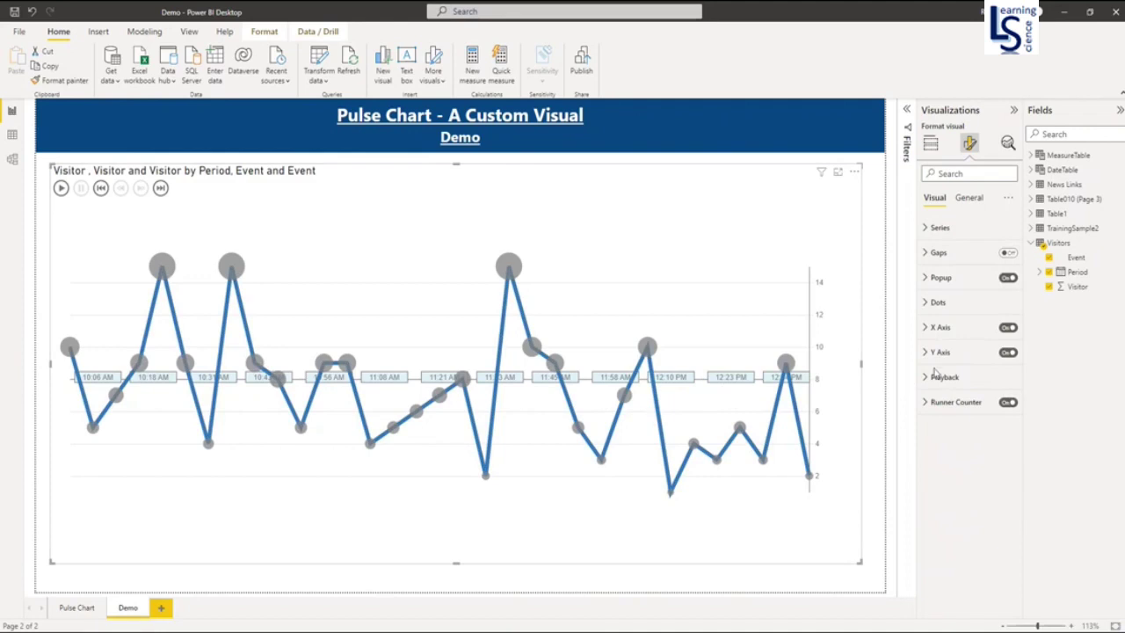
Set the Popup fill to light blue and the popup text to 14 pt black
left_click(927, 280)
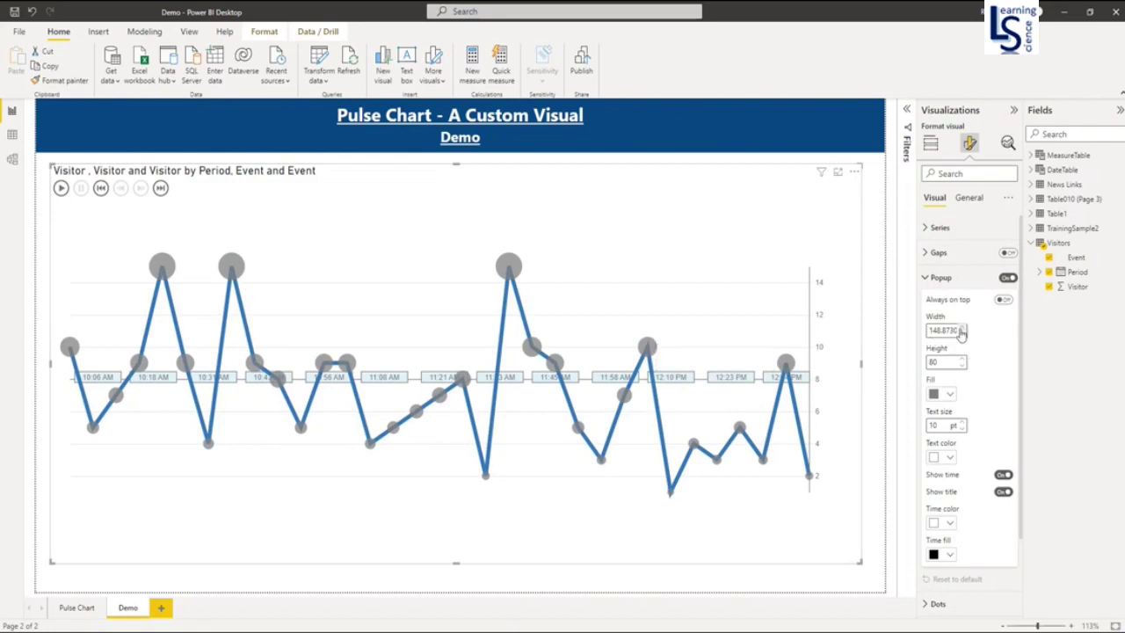
left_click(948, 398)
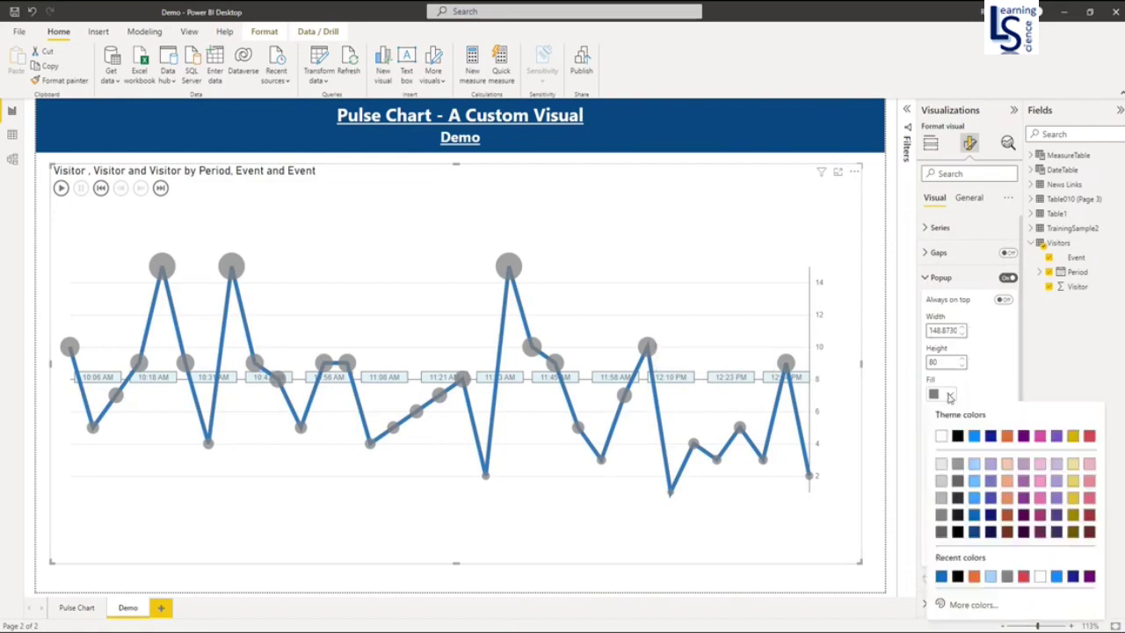
left_click(974, 474)
scroll(960, 439, "down", 1)
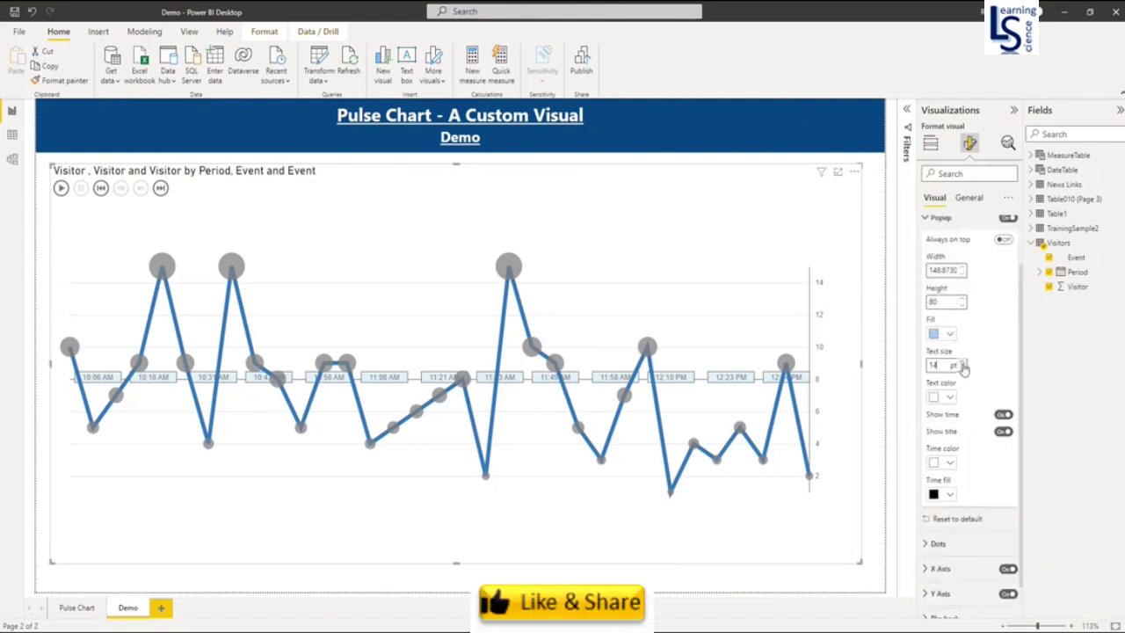
left_click(950, 398)
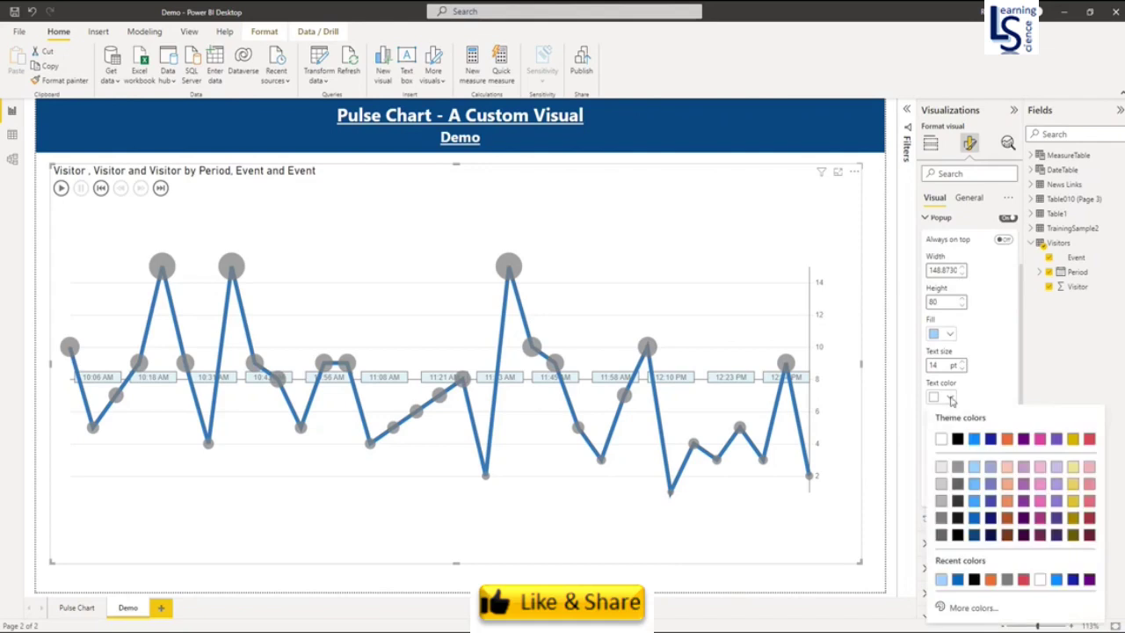
left_click(958, 438)
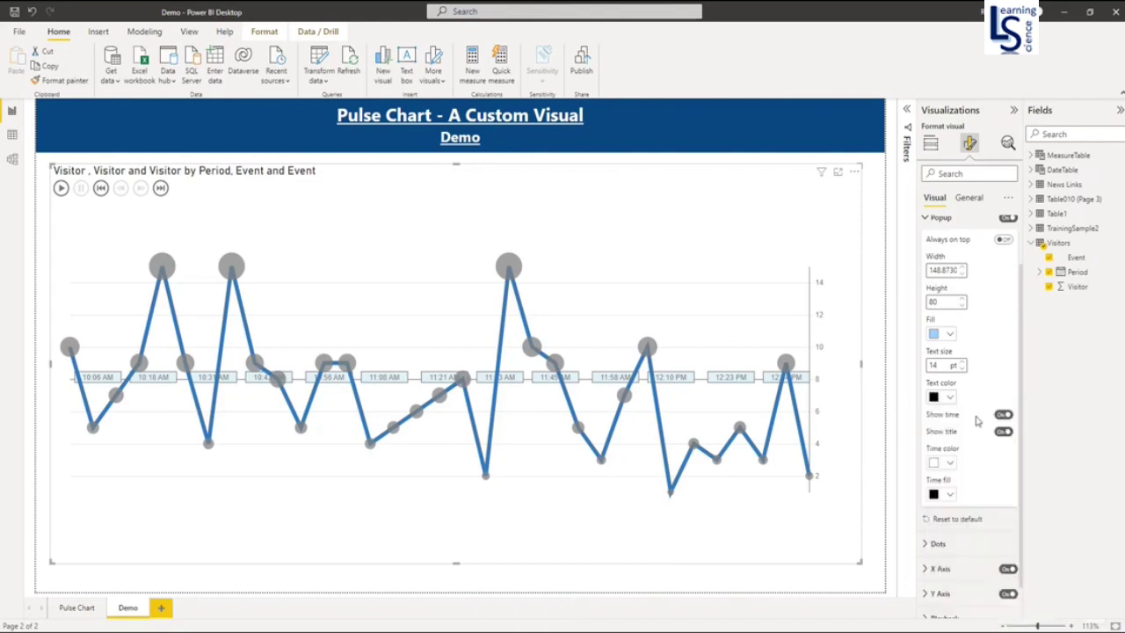
scroll(973, 423, "down", 1)
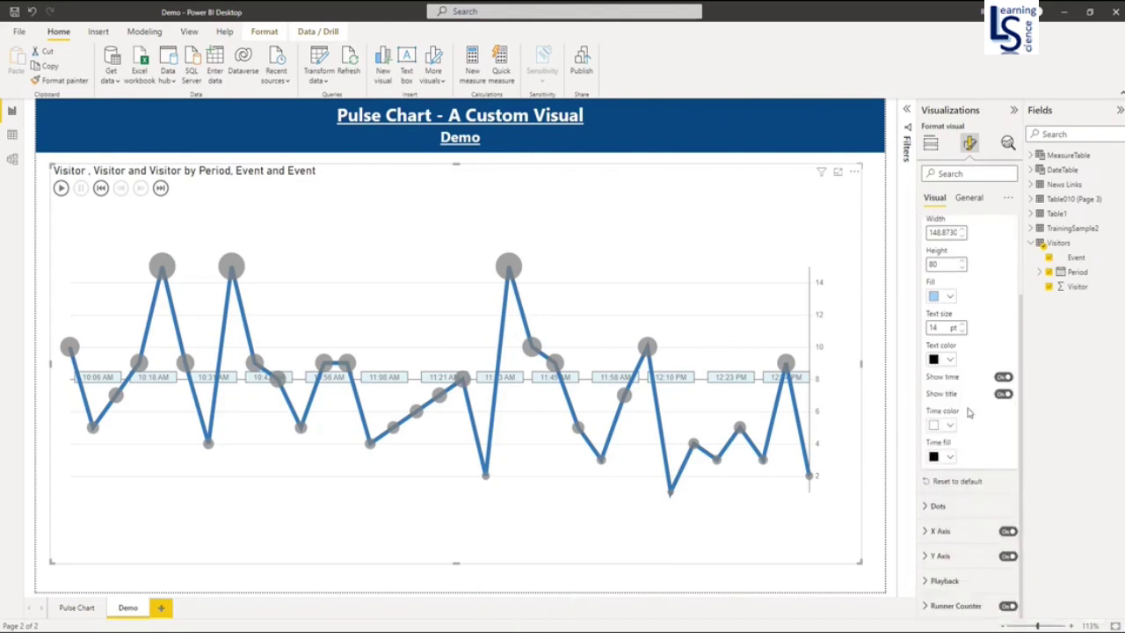
scroll(960, 292, "up", 2)
left_click(941, 280)
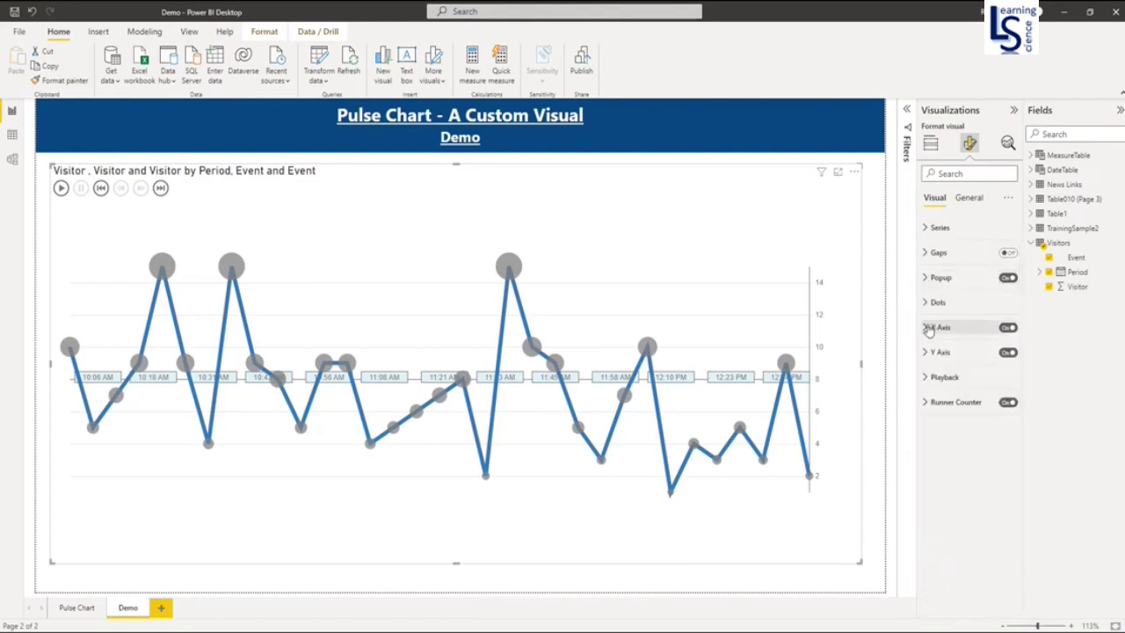
Make the Pulse Chart's dots red
left_click(927, 304)
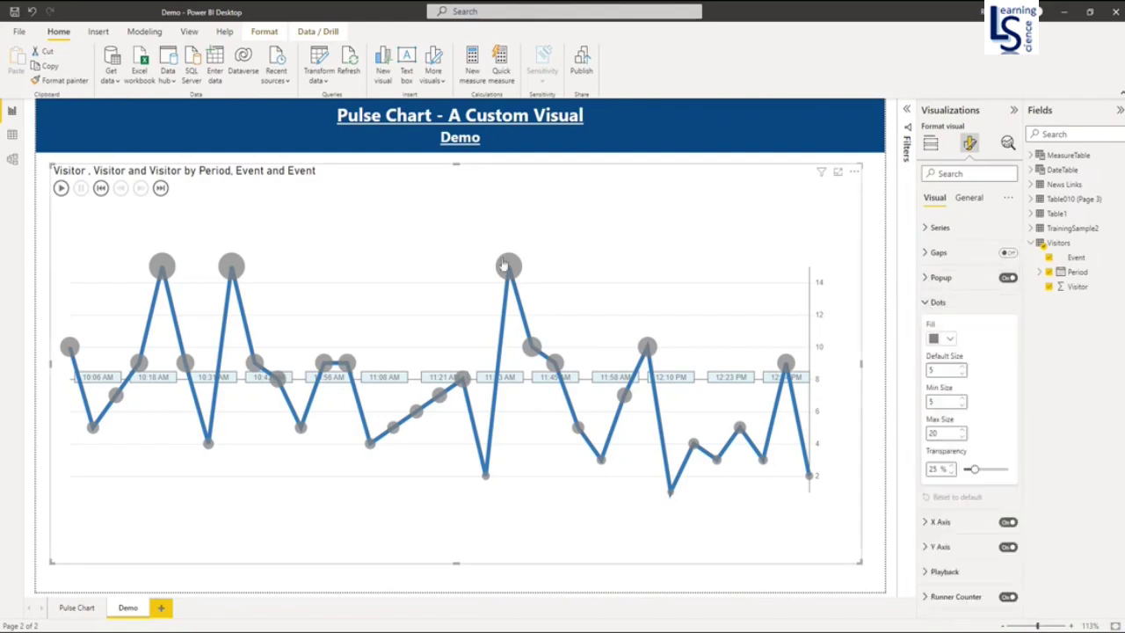
left_click(949, 339)
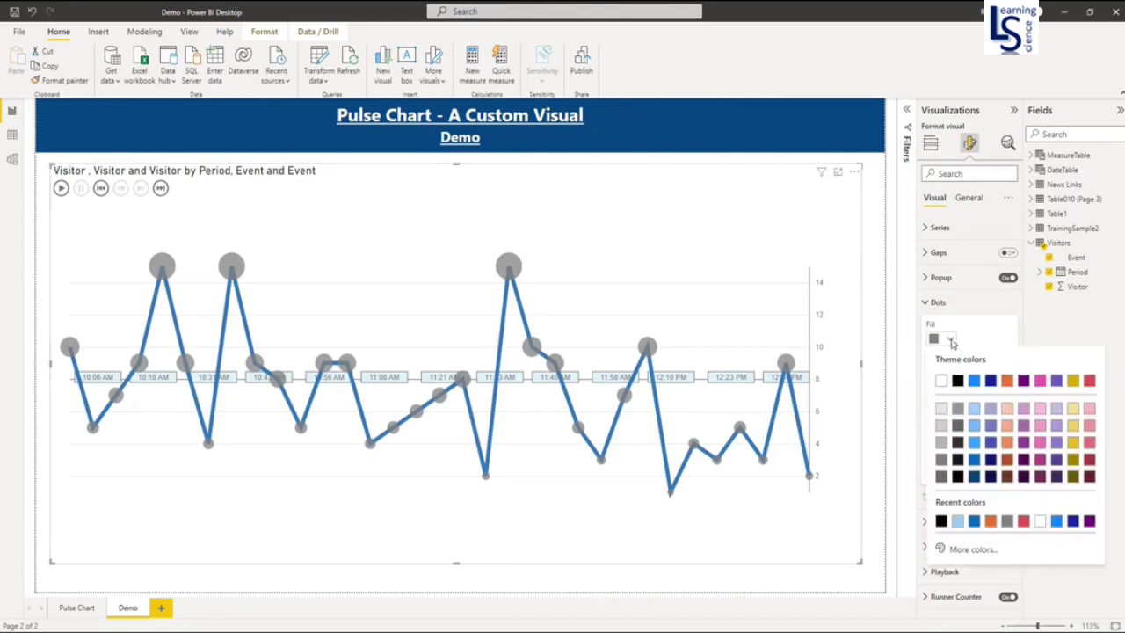
left_click(1089, 381)
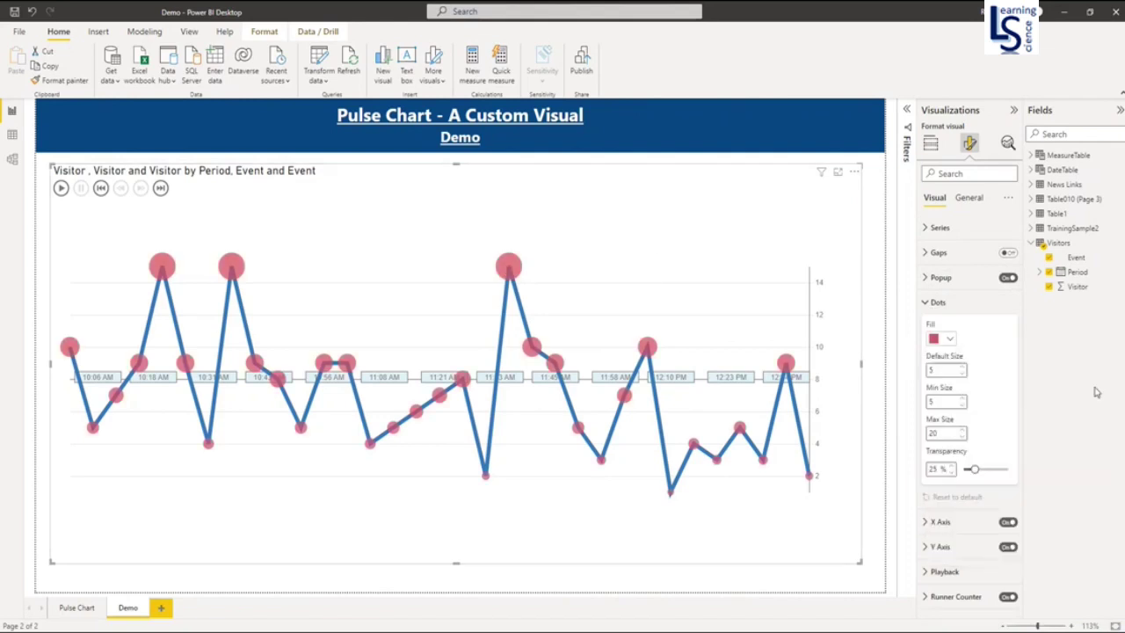
left_click(925, 306)
Set the X-axis labels to black text on a light-blue background
left_click(925, 328)
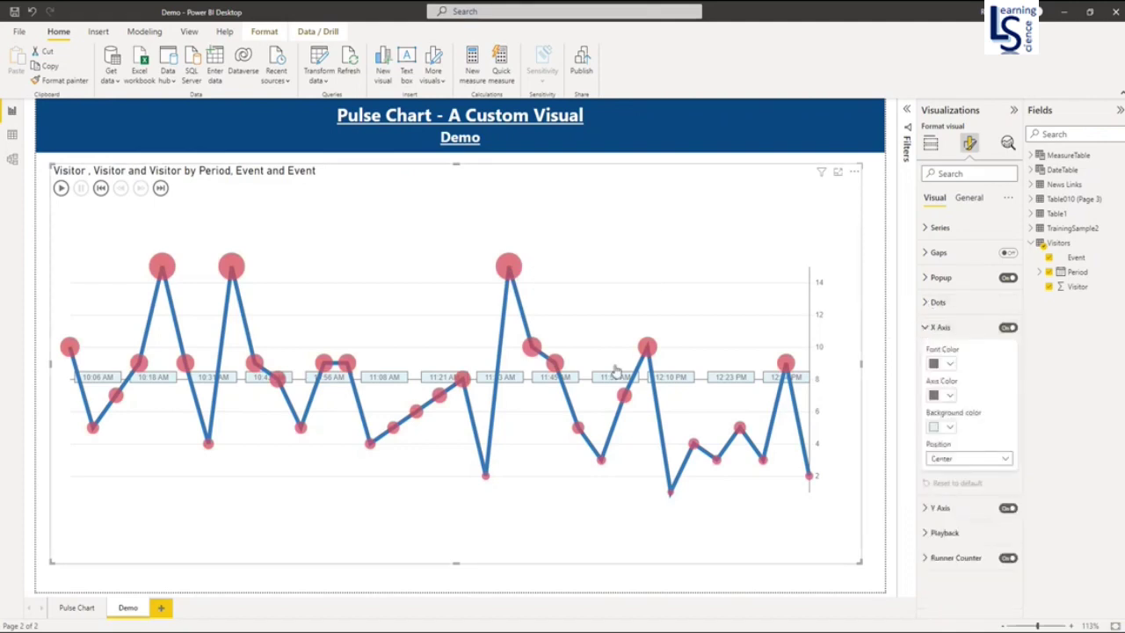
left_click(950, 364)
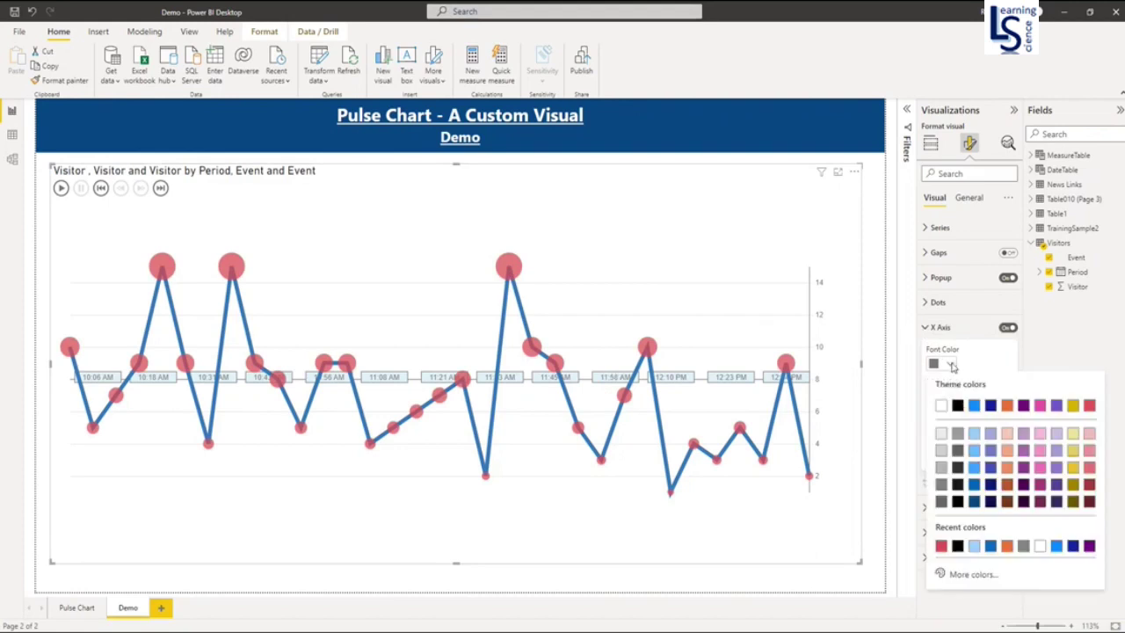
left_click(964, 408)
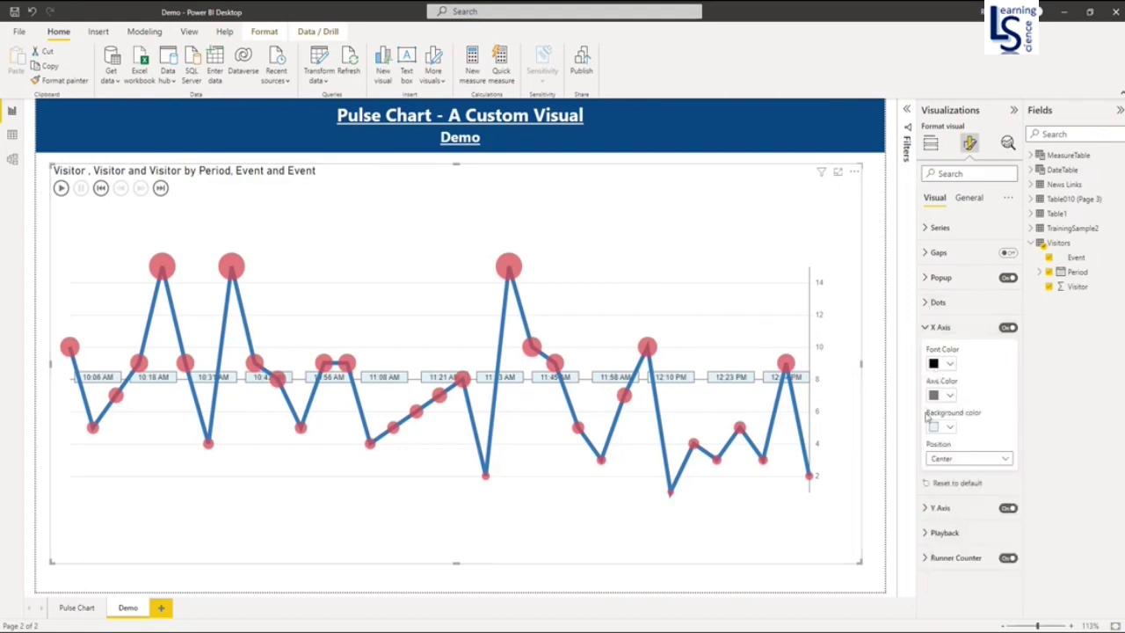
left_click(950, 427)
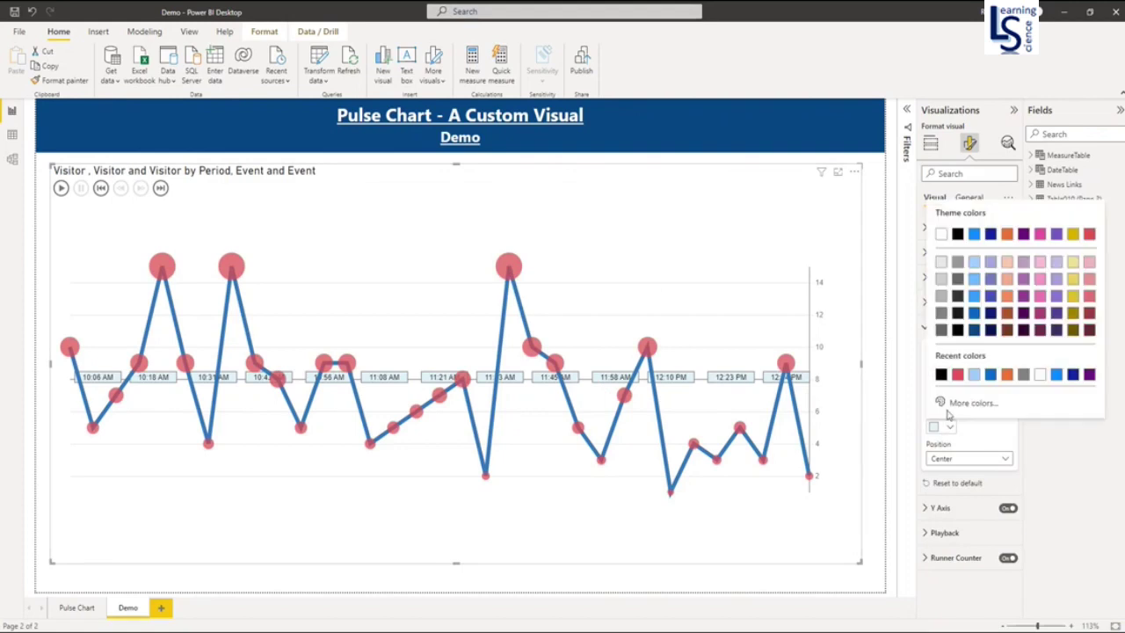
left_click(979, 274)
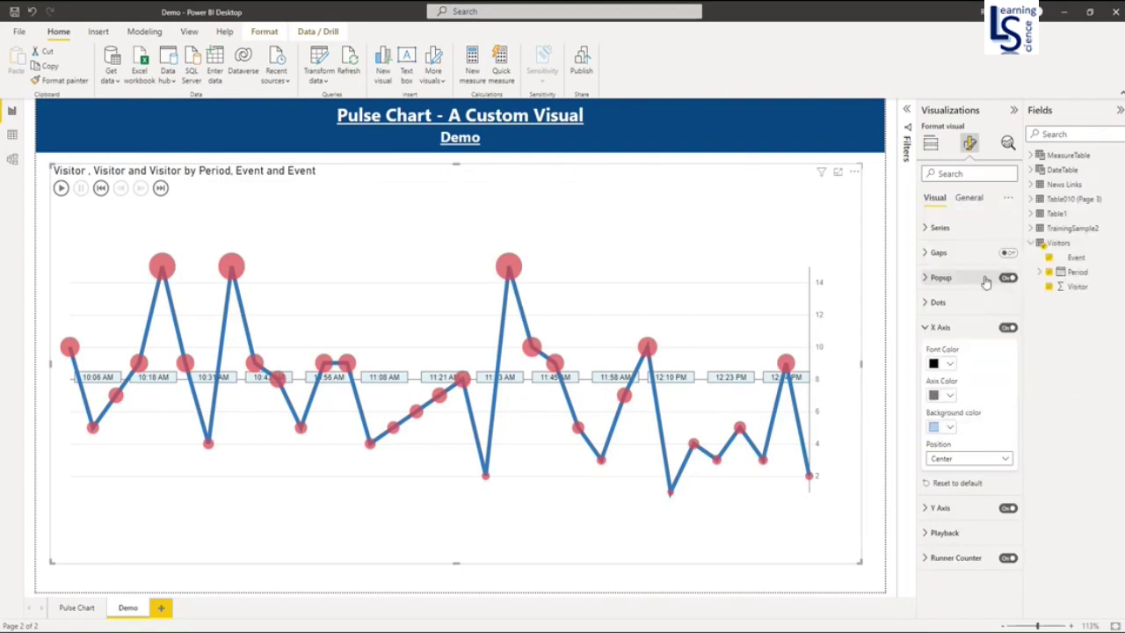
left_click(927, 330)
Make the Y-axis label font black
left_click(929, 353)
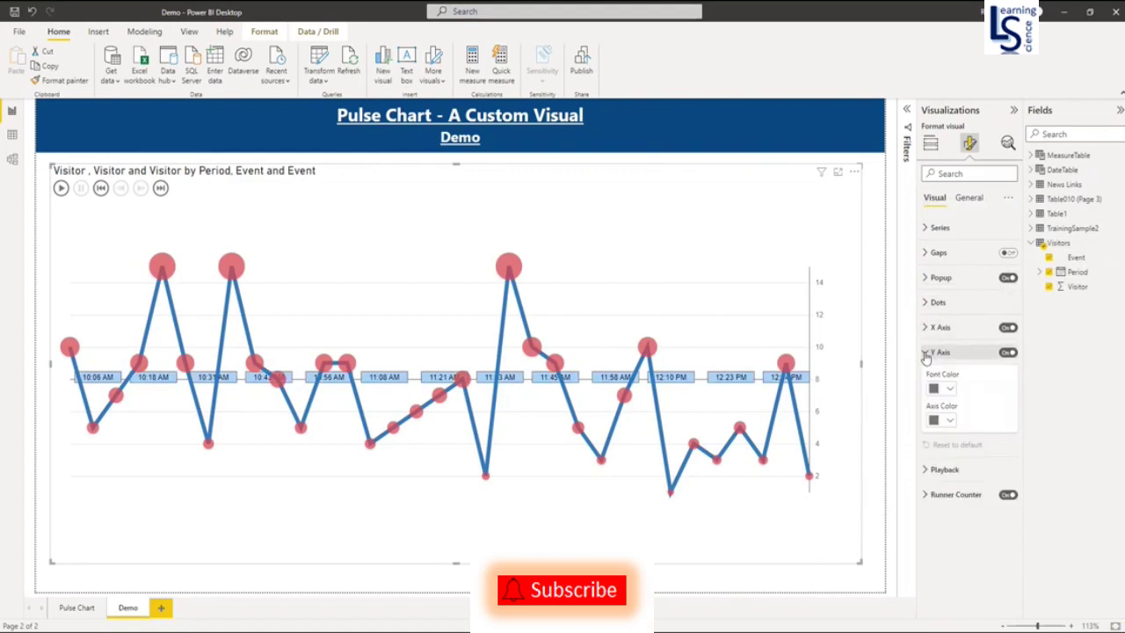
left_click(951, 390)
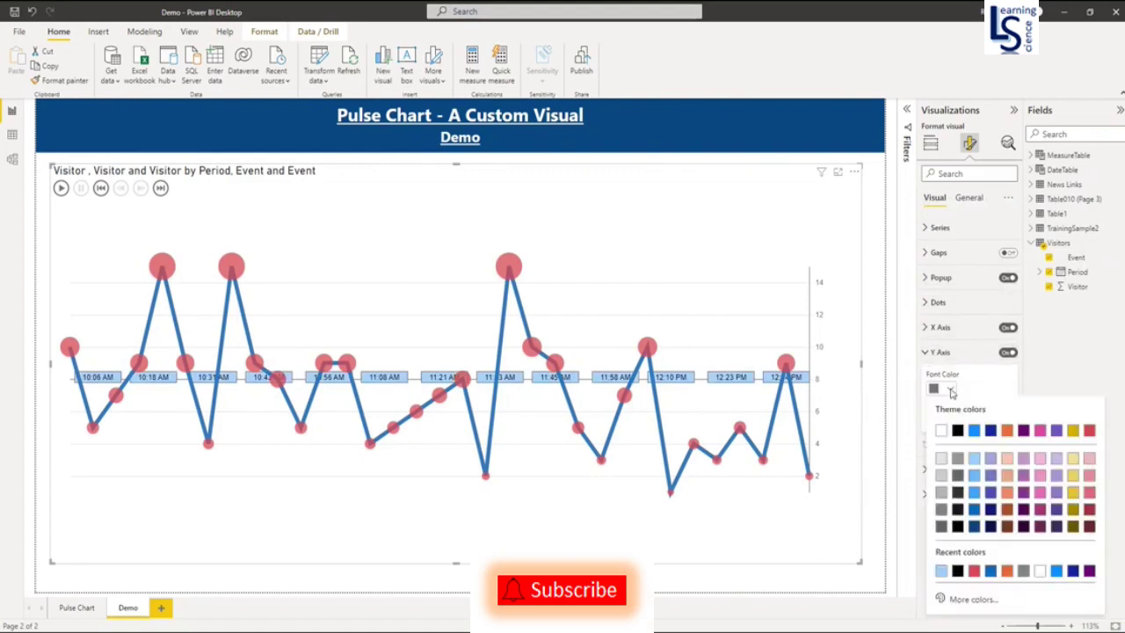
left_click(958, 430)
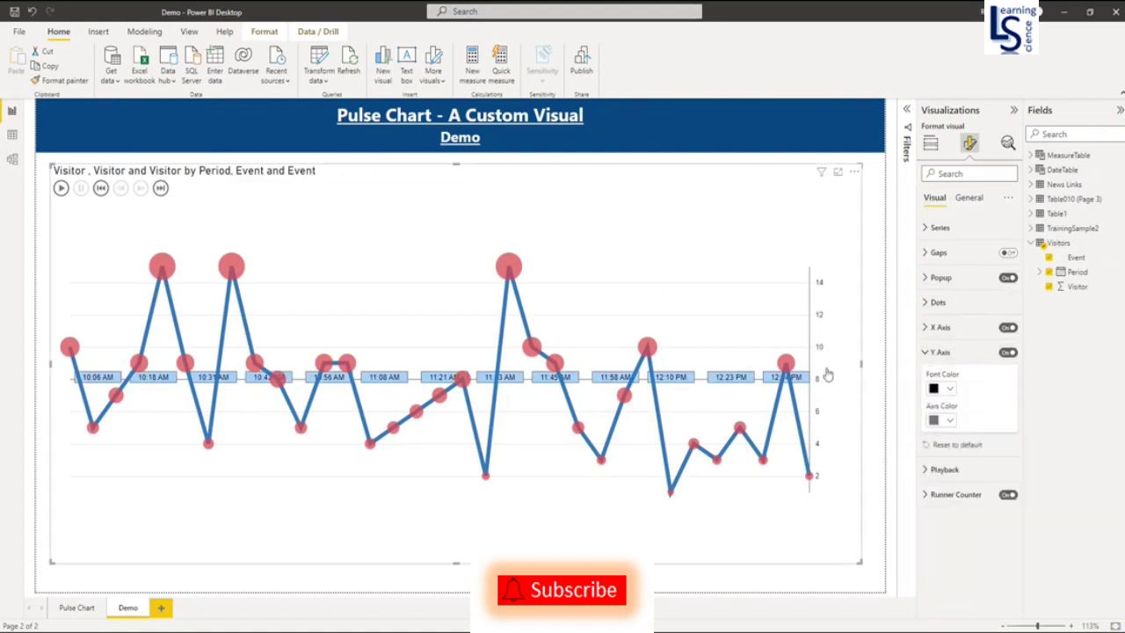
left_click(925, 352)
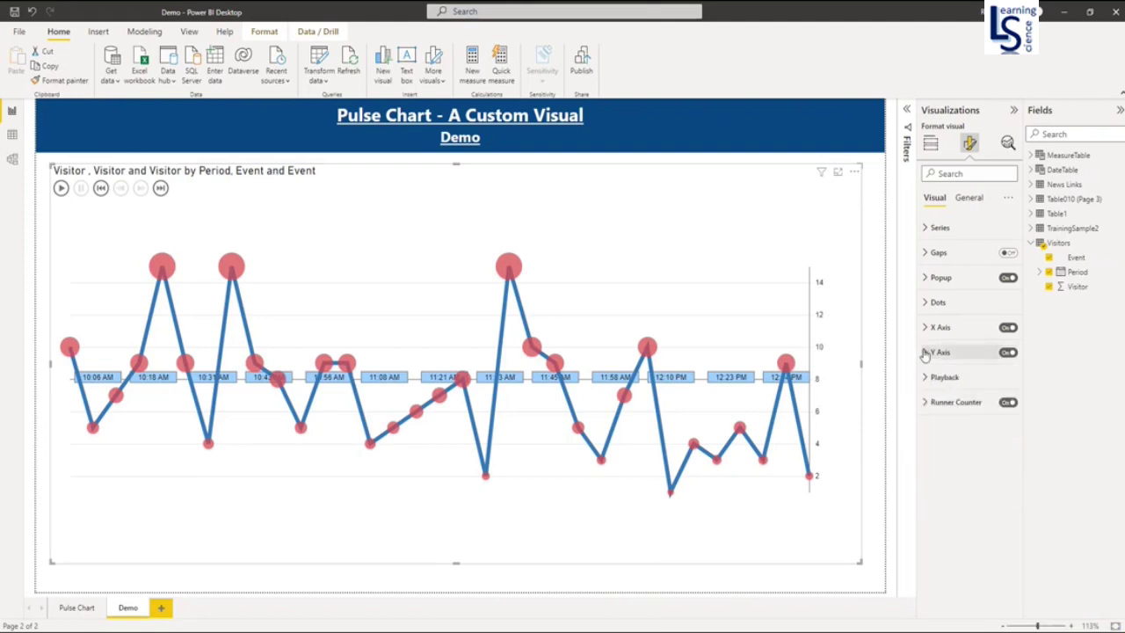
Set Playback speed to 1 dot per second and Pause Duration to 1
left_click(925, 378)
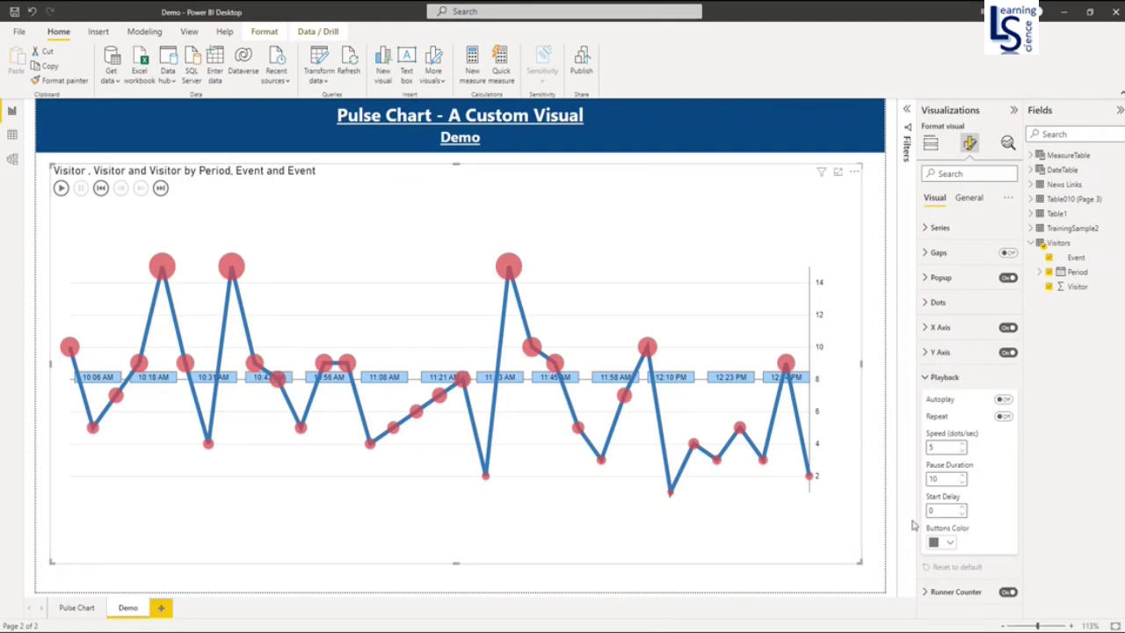
double_click(942, 447)
double_click(950, 479)
type("1")
Change the runner counter label to 'Visitor Count :'
left_click(926, 377)
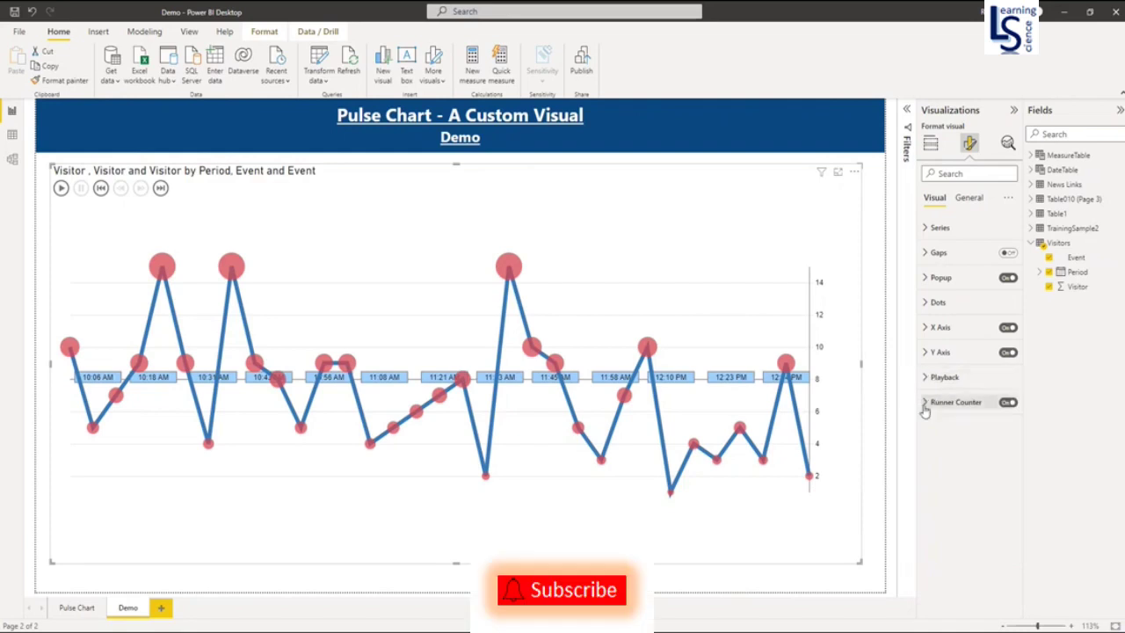
left_click(924, 402)
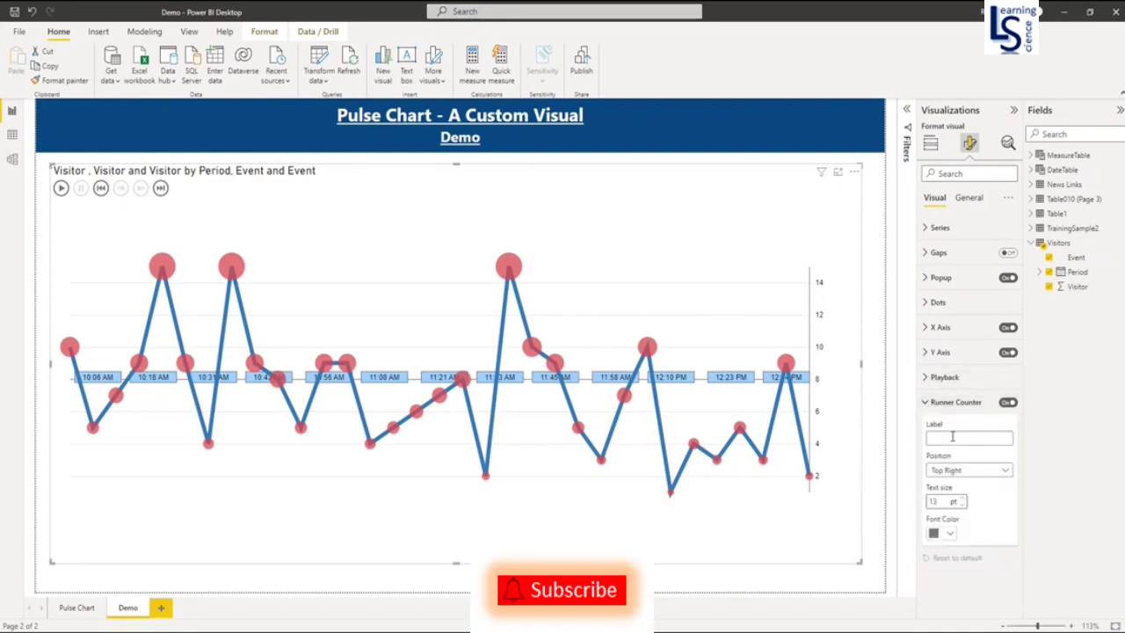
left_click(947, 439)
key("BackSpace")
key("BackSpace")
key("BackSpace")
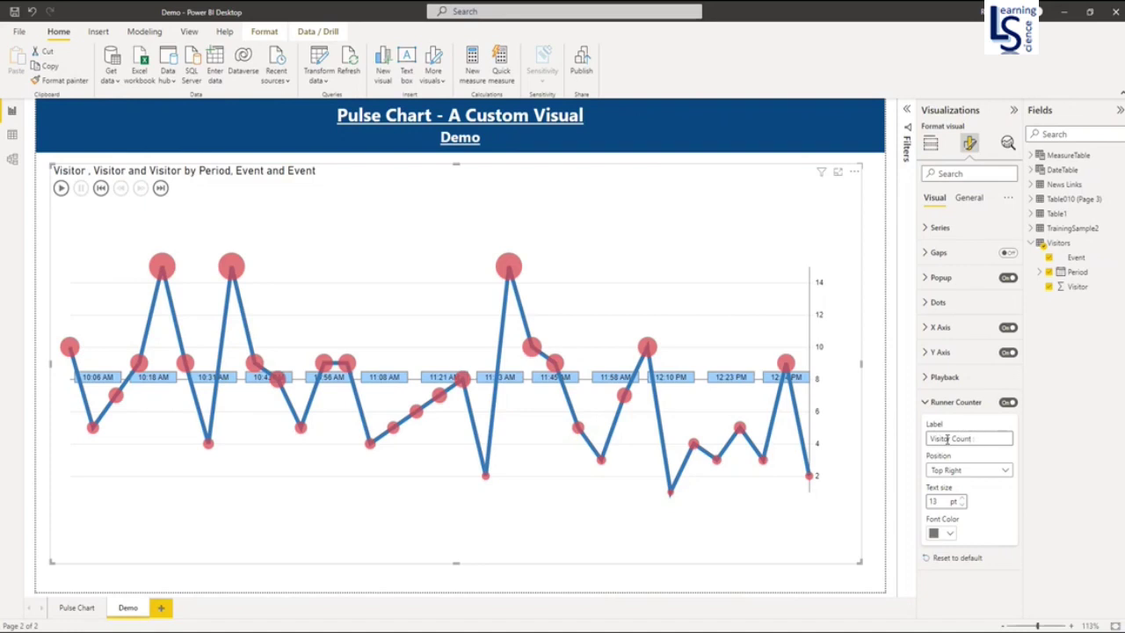
type(":")
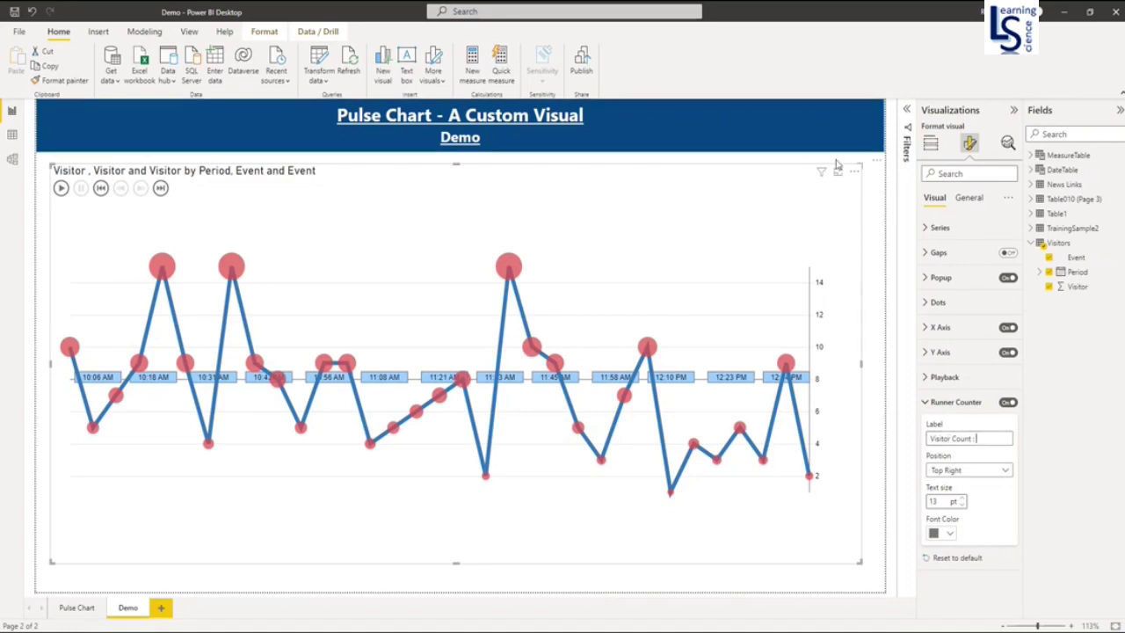
Make the runner counter text red at 18 pt, keeping it at Top Right
left_click(952, 536)
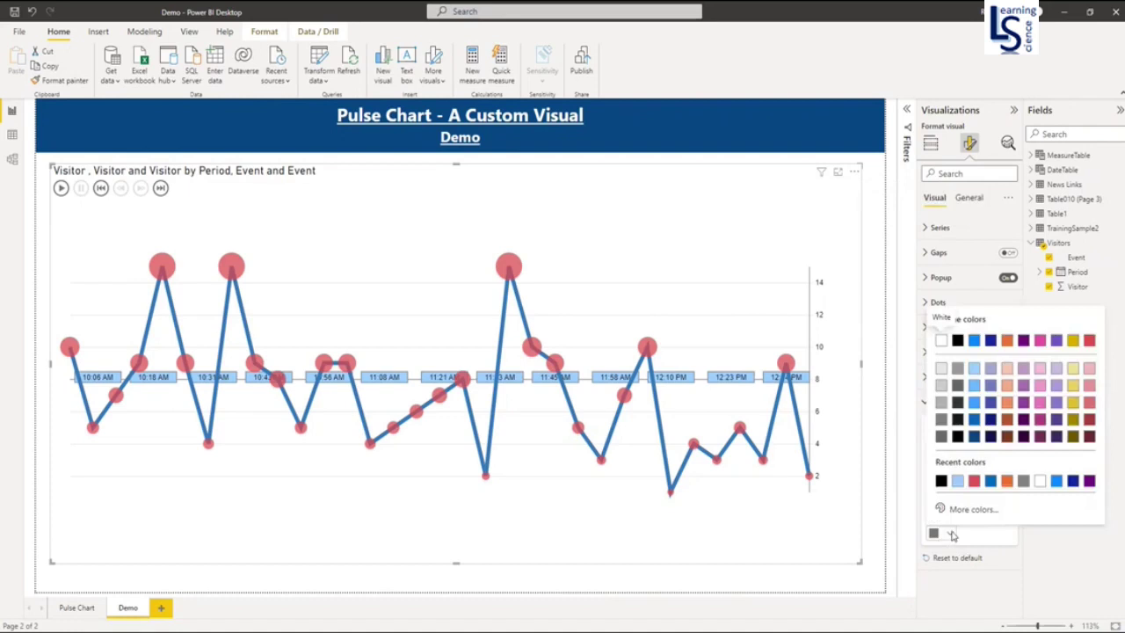
left_click(1089, 340)
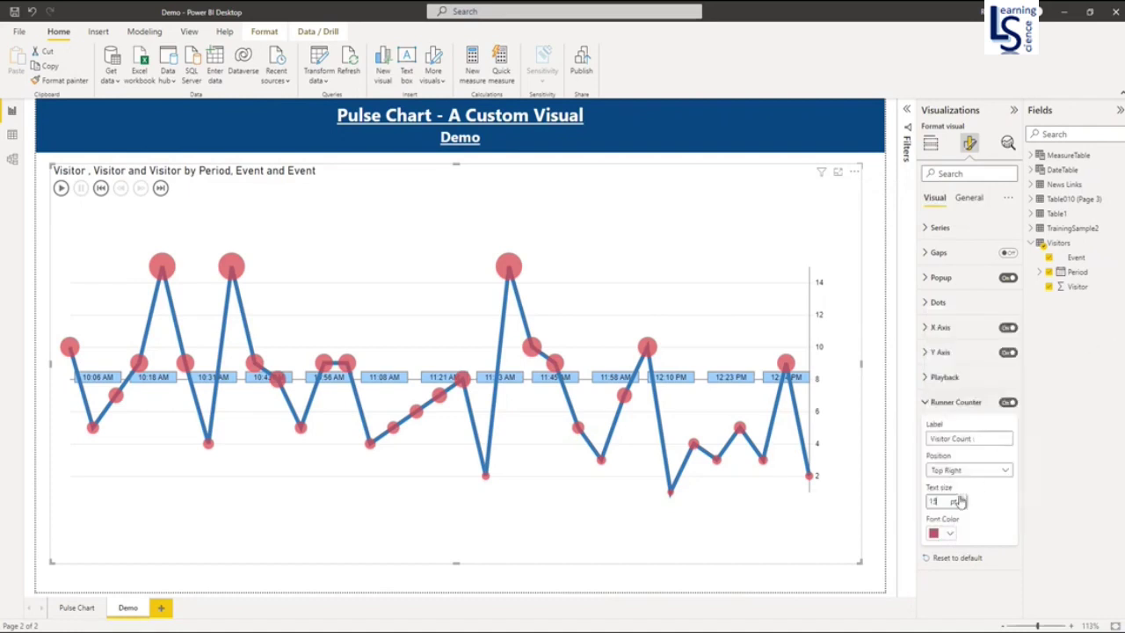
left_click(971, 471)
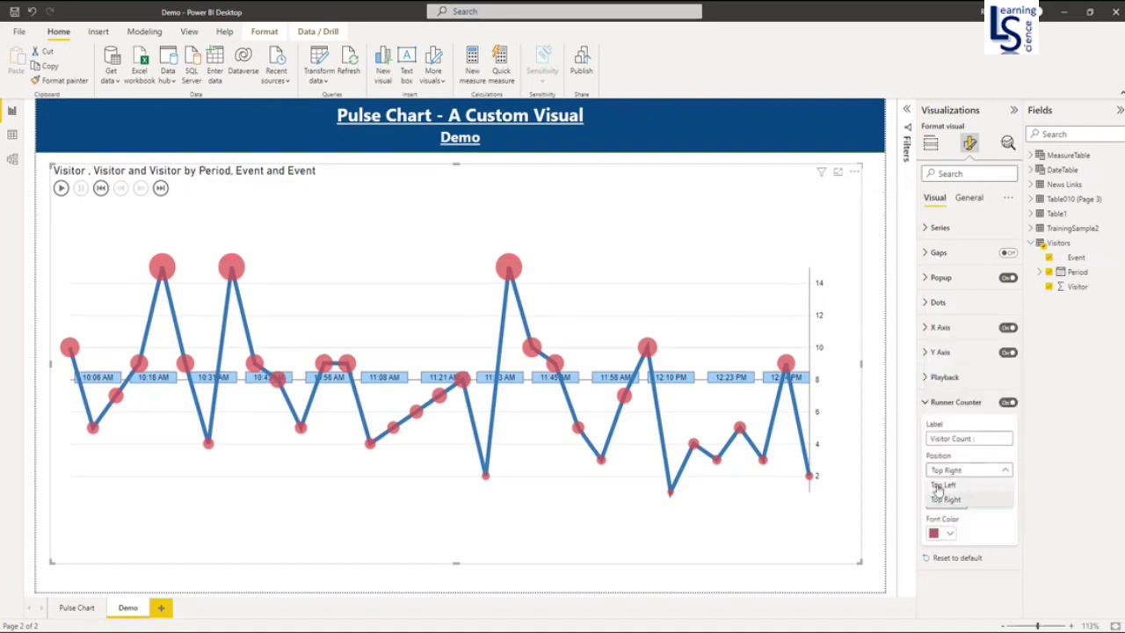
left_click(966, 498)
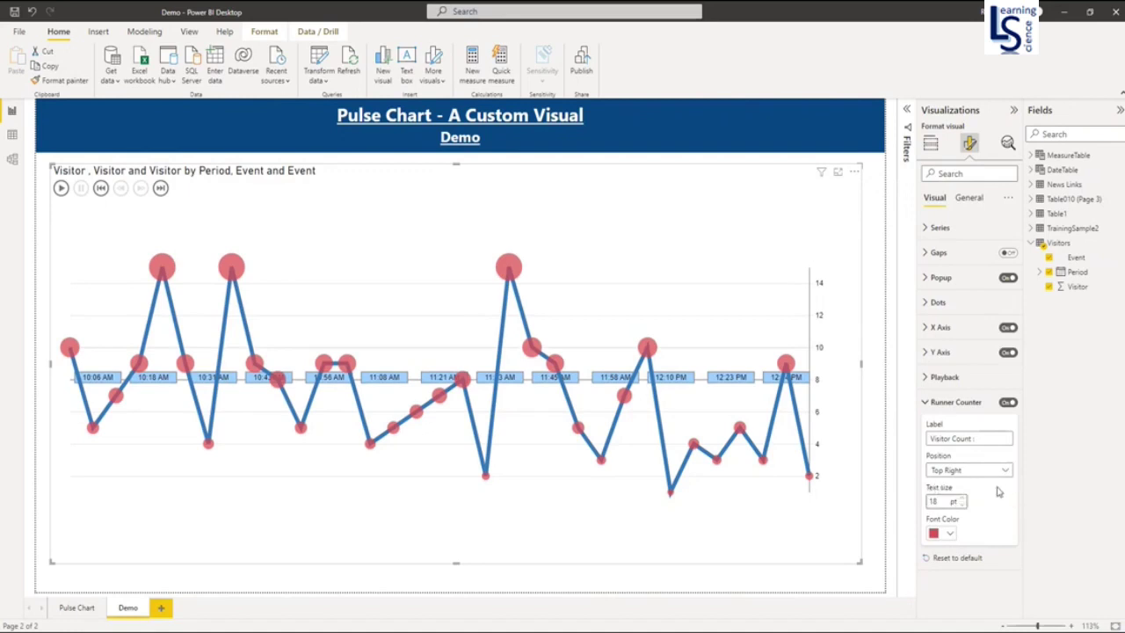
Hide the pane and play the Pulse Chart, stepping forward to the 10:40 AM Gym point
left_click(1014, 110)
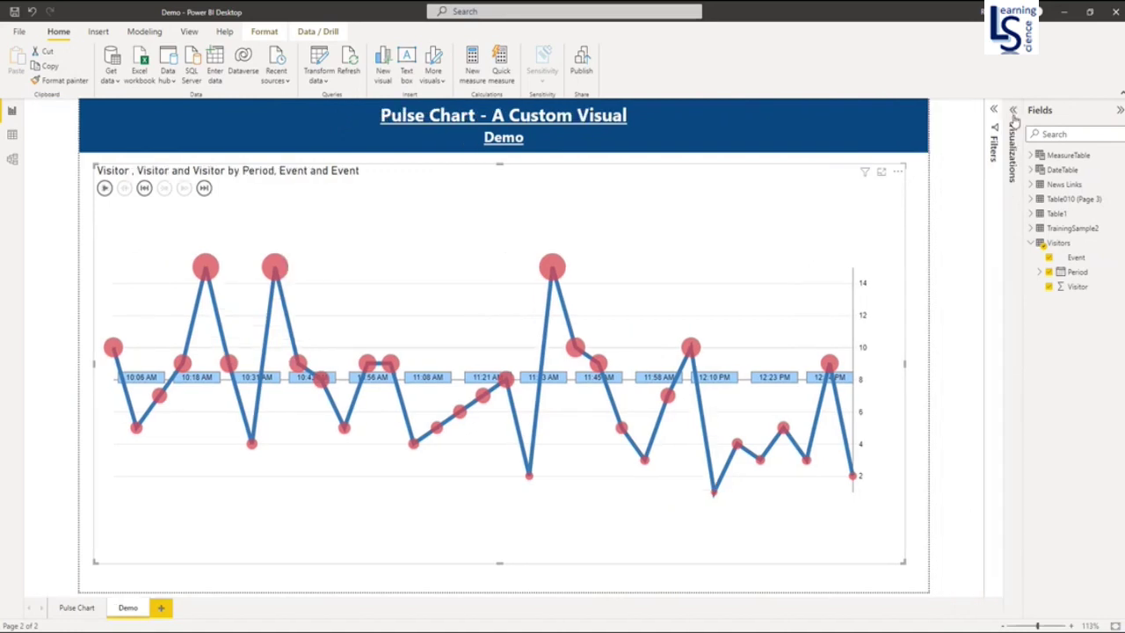
left_click(104, 189)
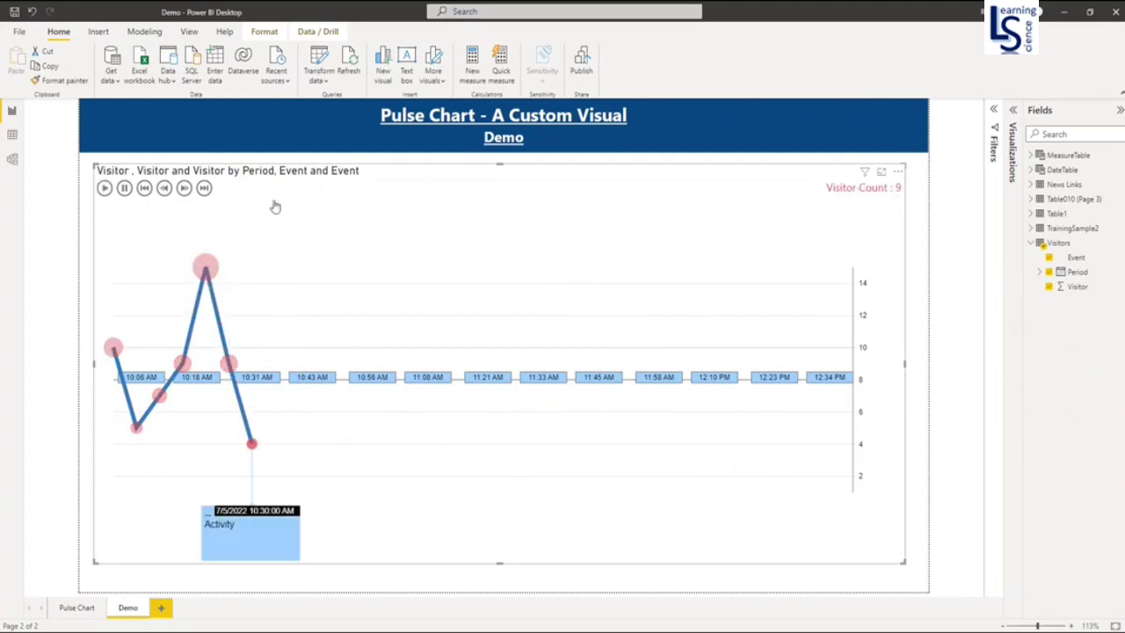
left_click(183, 188)
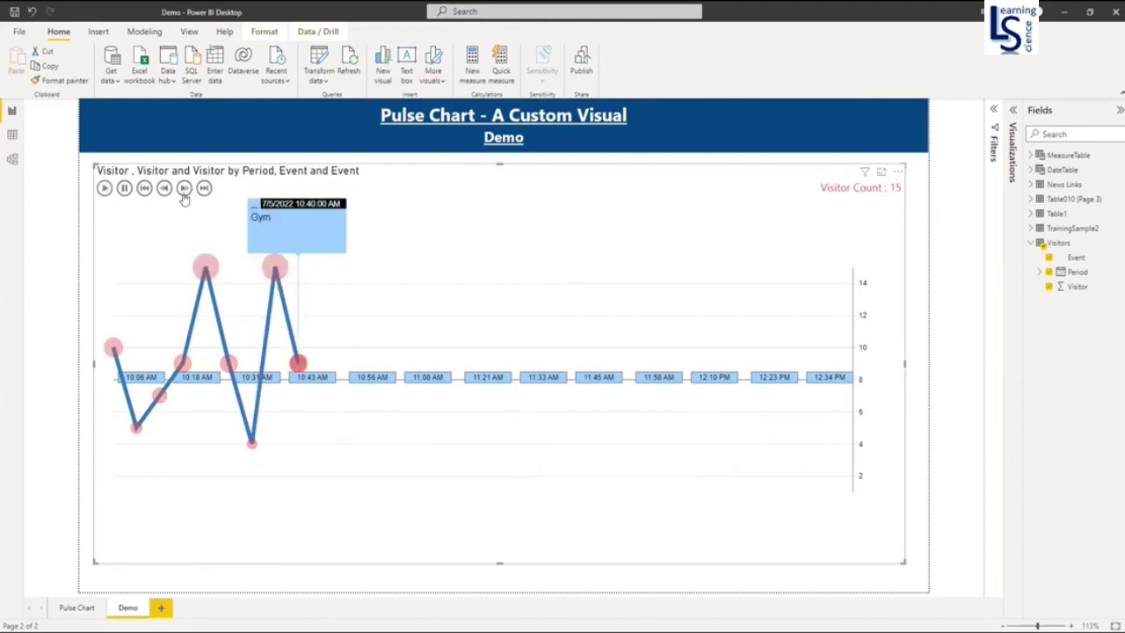